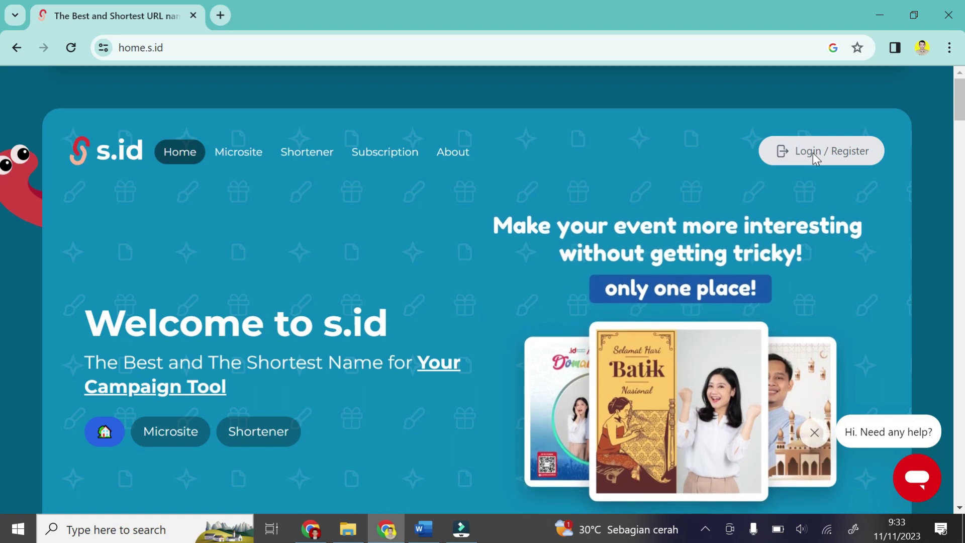
Log in to s.id with the existing Google account.
click(813, 154)
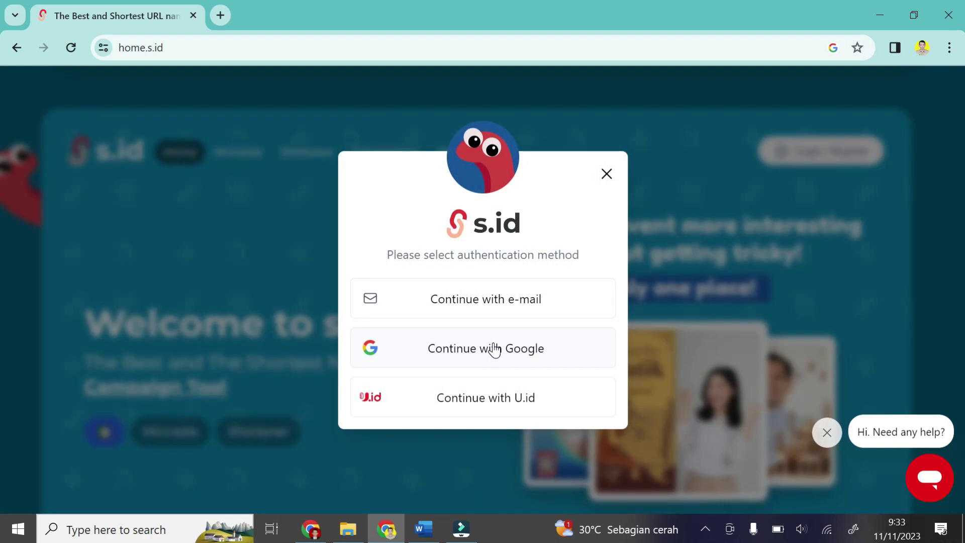
click(539, 352)
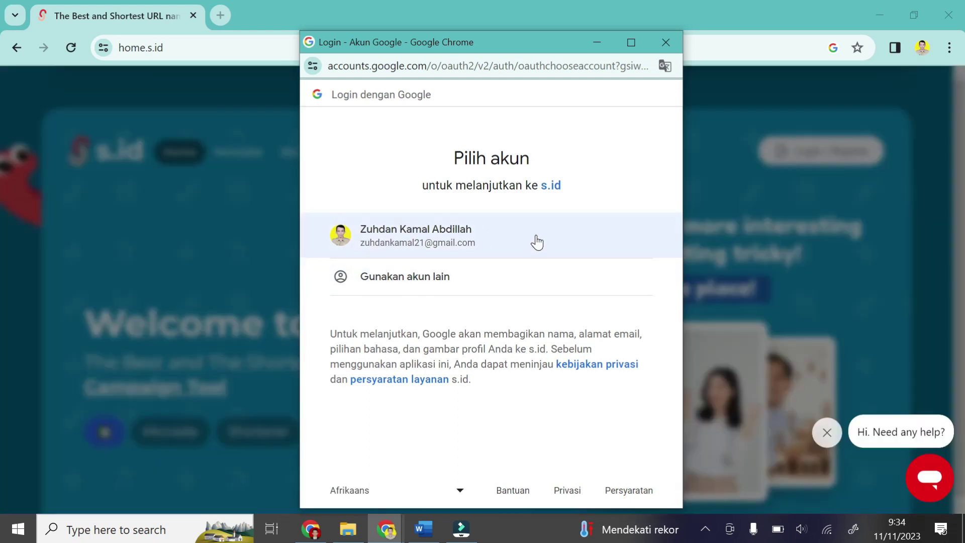
click(536, 237)
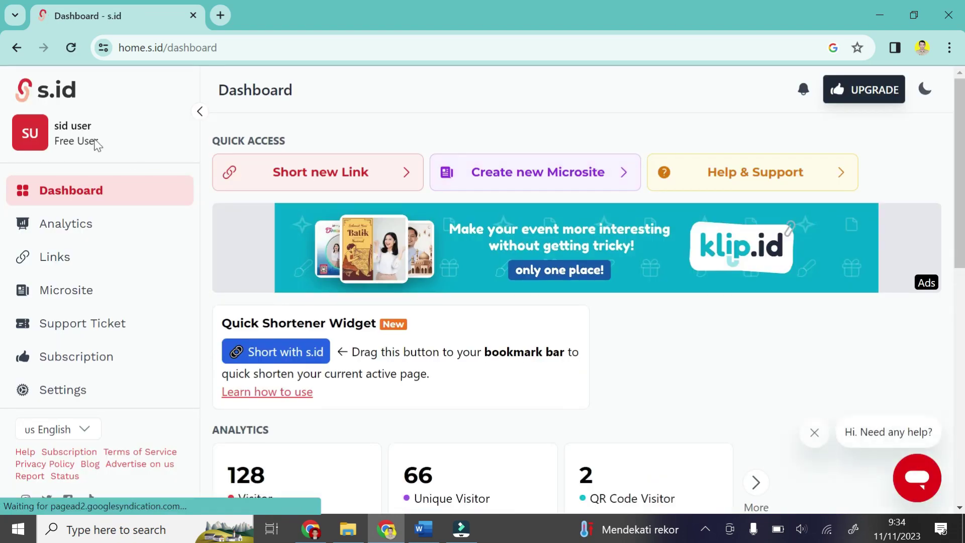
Start creating a new microsite and specify Education as its type.
scroll(3, 337, down, 5)
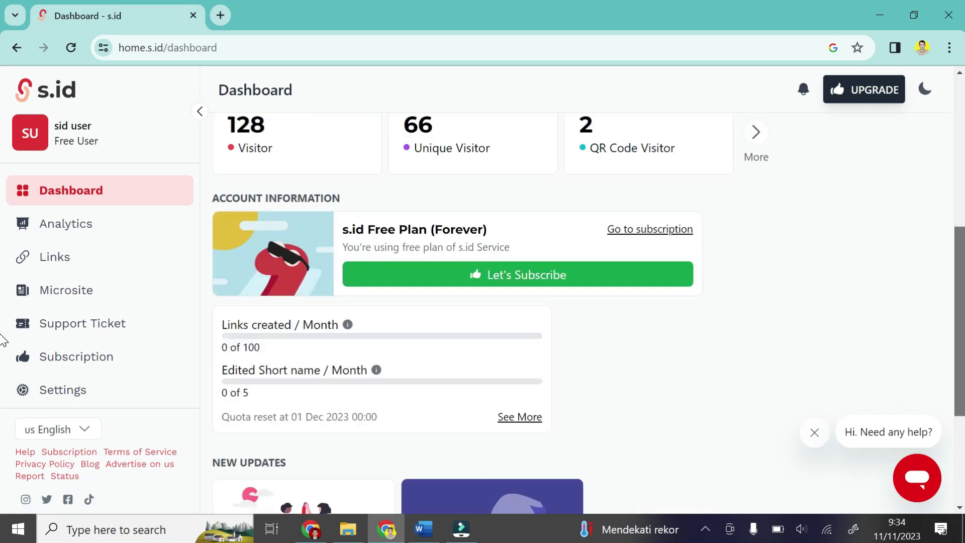
scroll(3, 387, down, 3)
scroll(3, 387, up, 10)
scroll(2, 185, down, 1)
scroll(101, 301, up, 1)
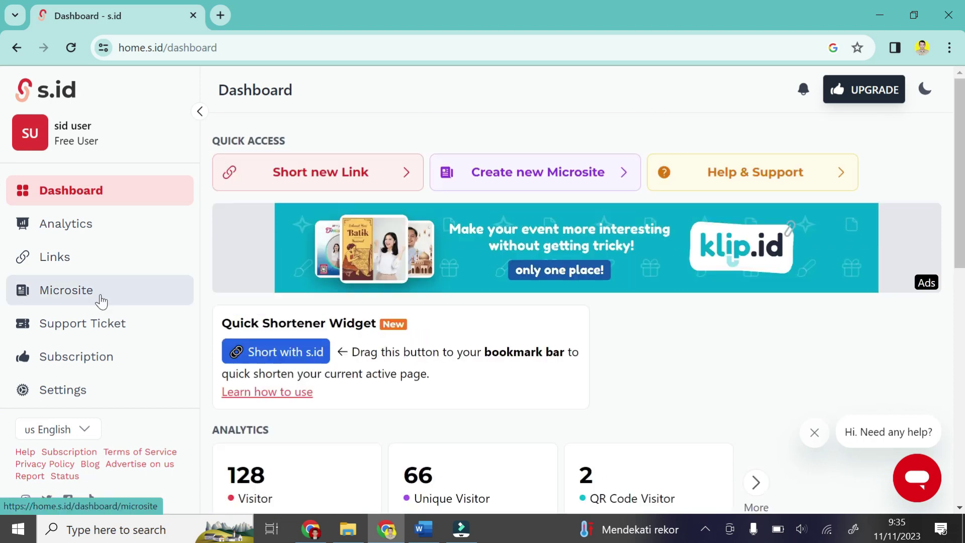
click(101, 296)
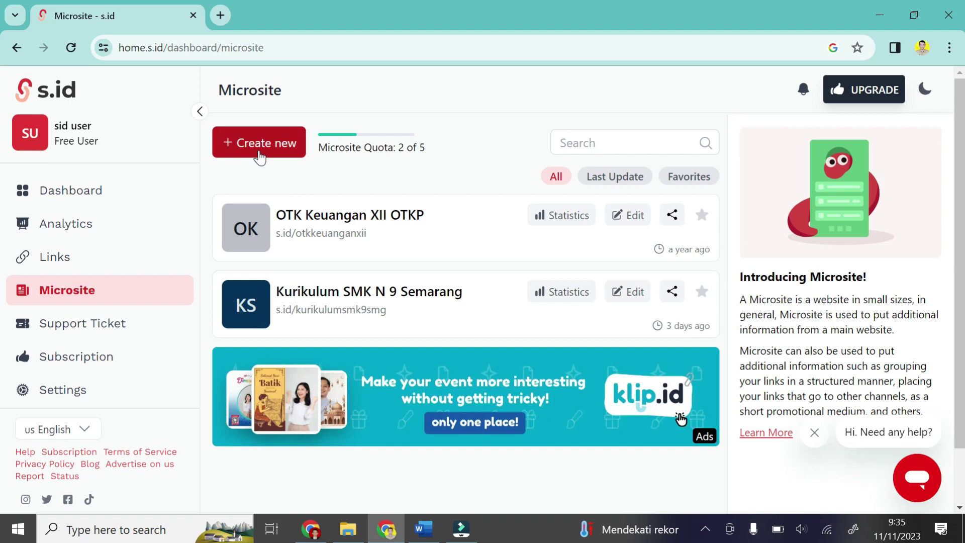
click(278, 142)
scroll(610, 230, down, 3)
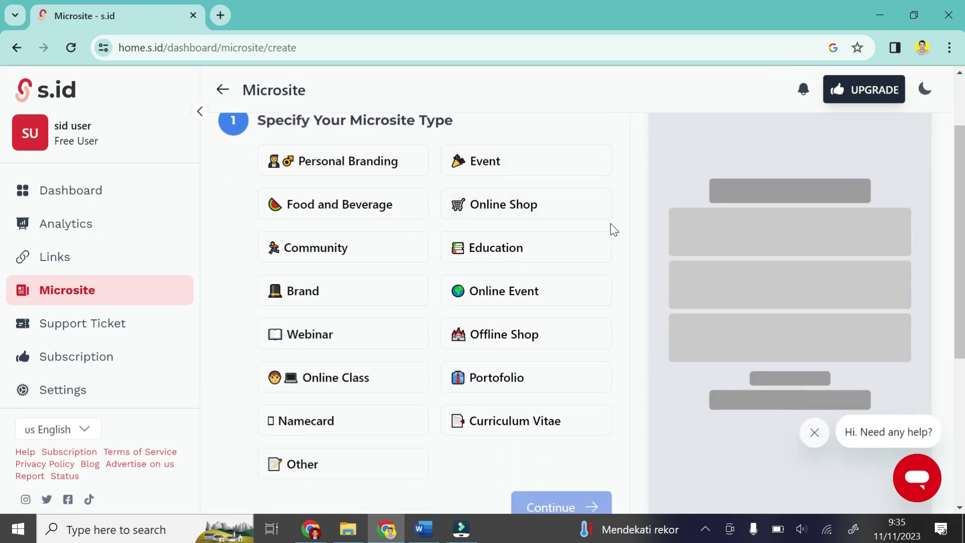
scroll(612, 230, down, 1)
click(563, 186)
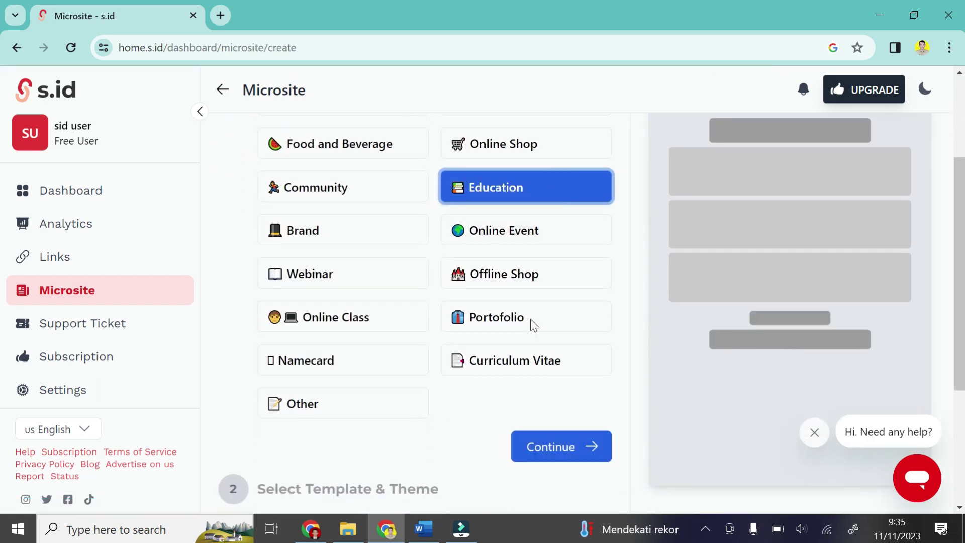
click(559, 445)
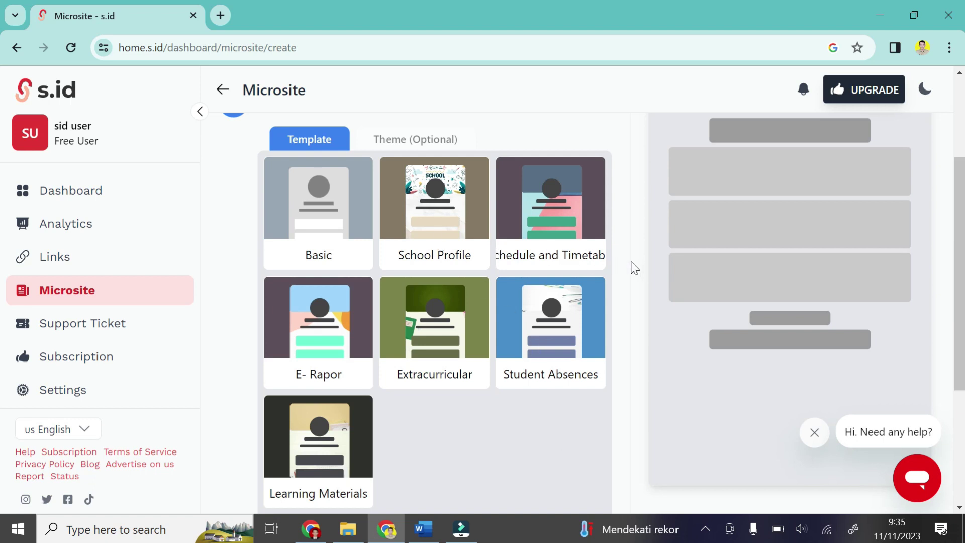
Choose the Basic template for the microsite and continue to the naming stage.
drag(629, 263, 638, 318)
click(638, 317)
click(324, 191)
click(620, 242)
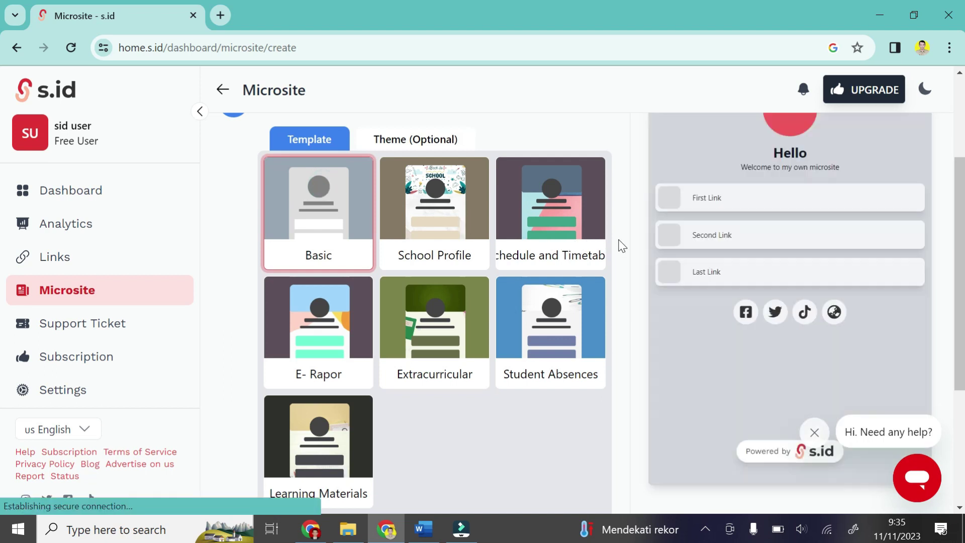
drag(962, 173, 963, 283)
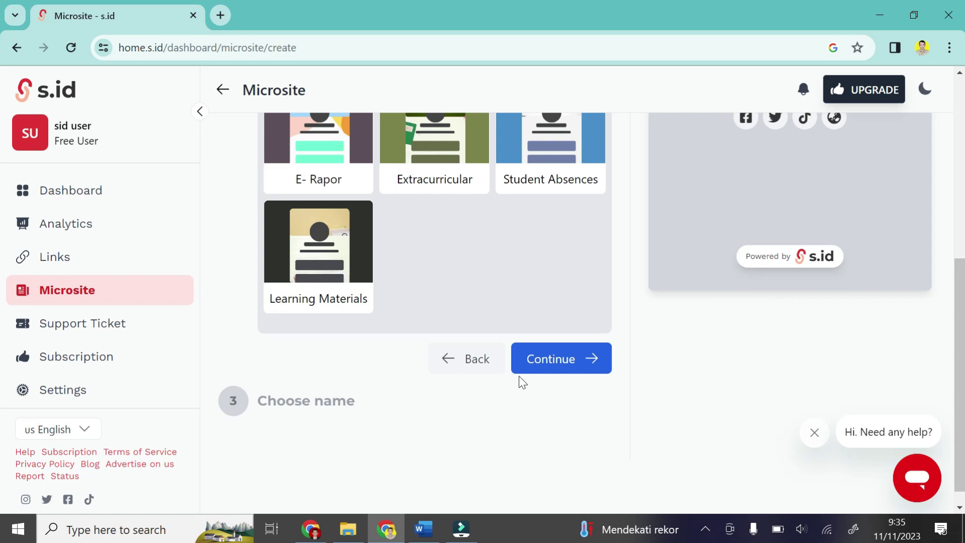
click(561, 360)
Name the microsite Manajemen Perkantoran, set its URL to s.id/perkantoranmateri and finish creating it.
click(363, 355)
text(Manajemen Perkantoran)
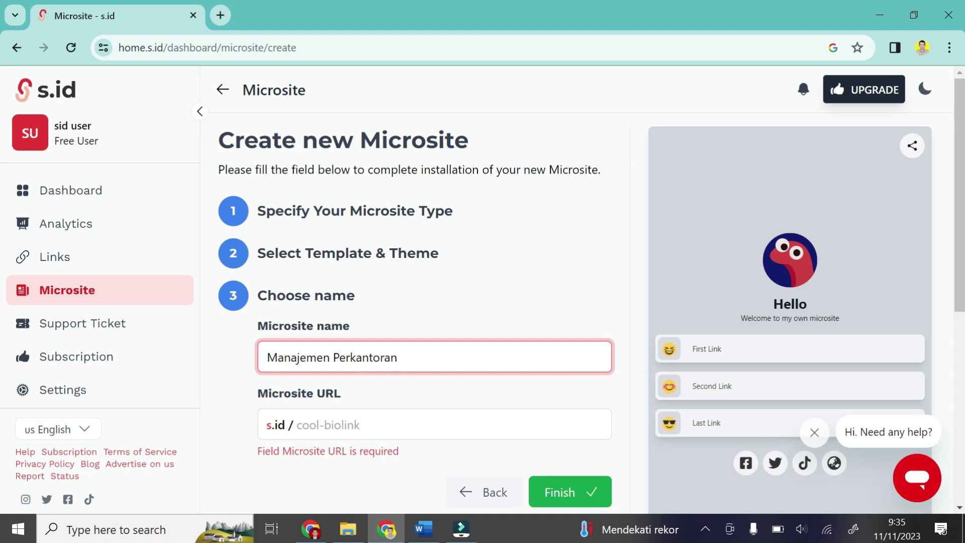
click(360, 422)
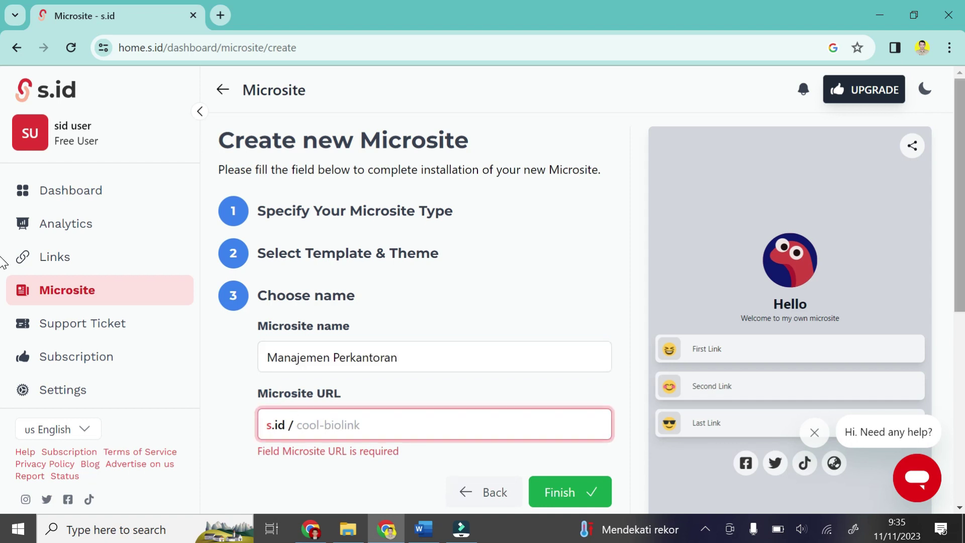
scroll(3, 261, down, 2)
text(perkanto)
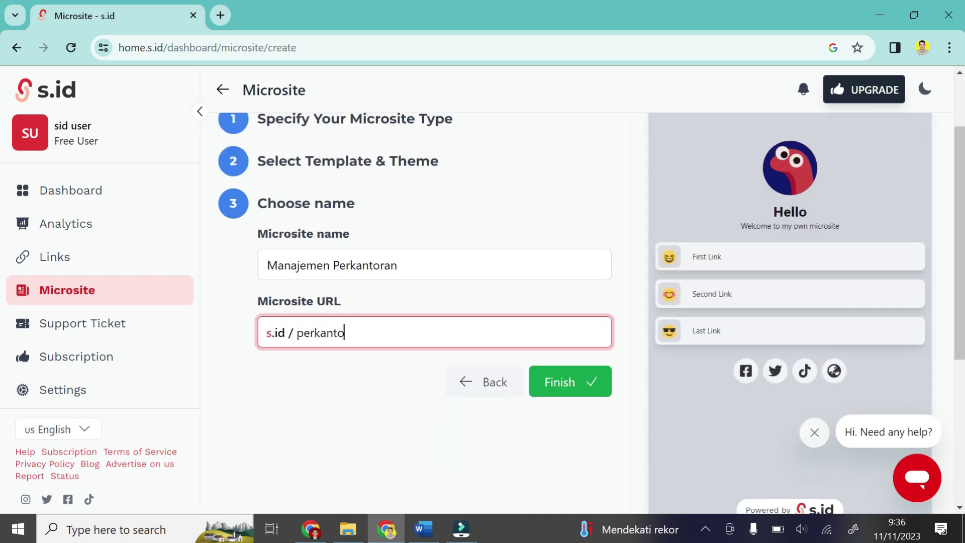
text(ranmateri)
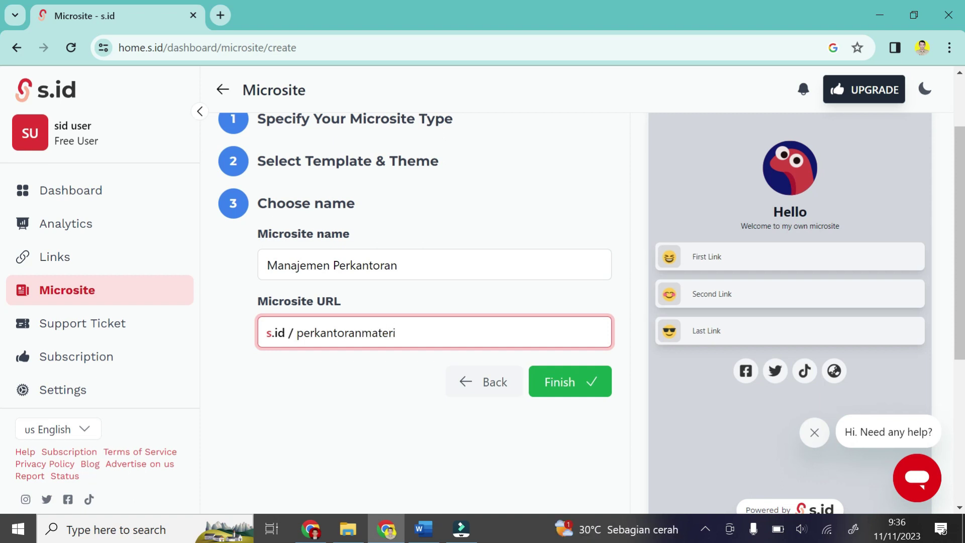
click(584, 402)
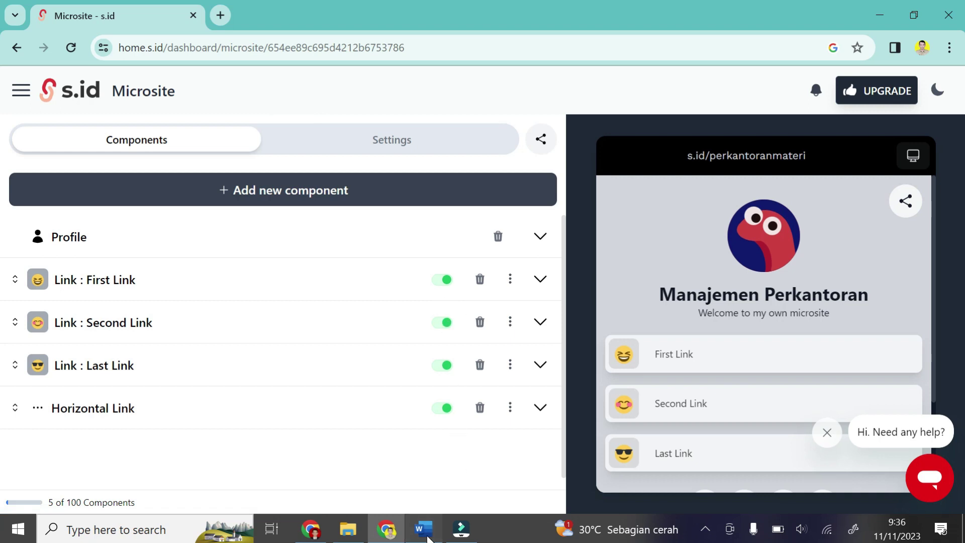
Switch to Word to check the list of points planned for the learning site, and return to the microsite editor.
click(427, 536)
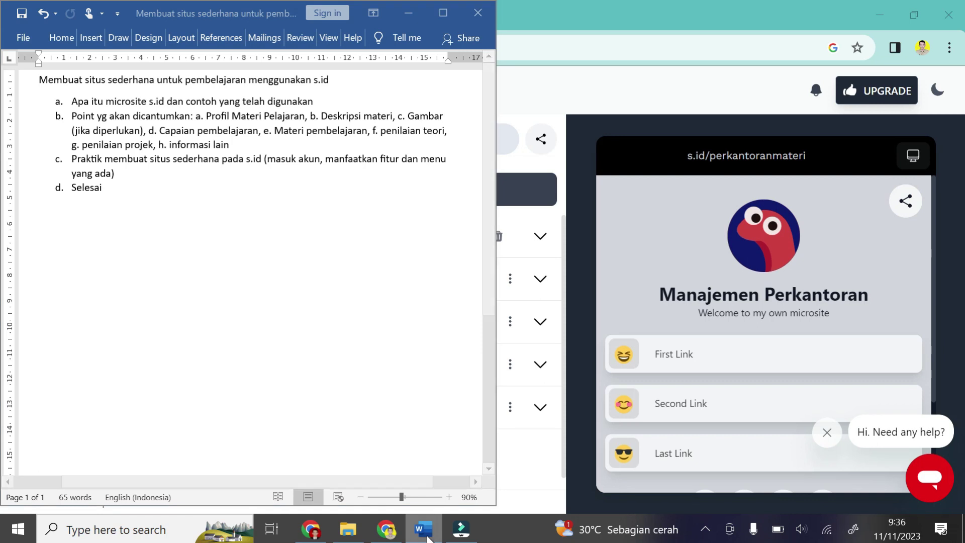
click(428, 538)
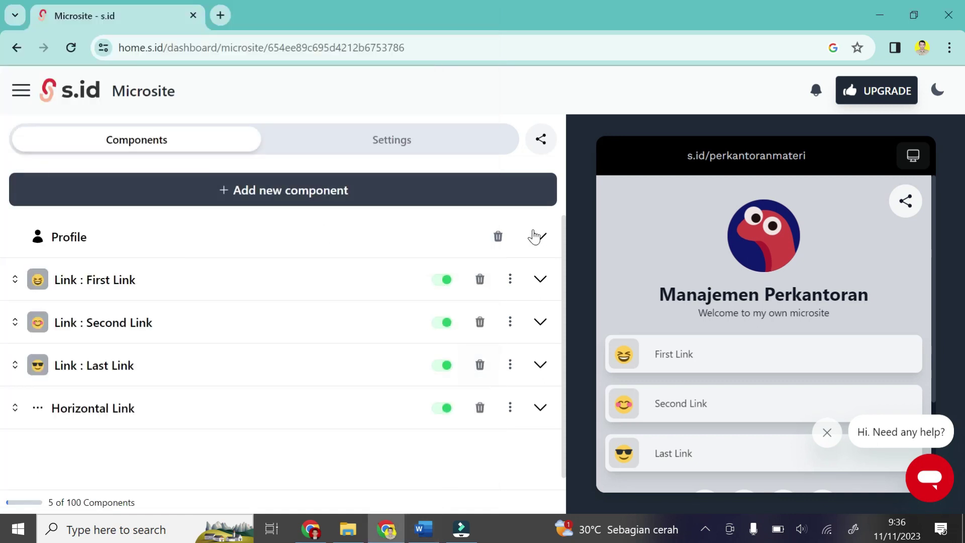
Expand the Profile component and add the image MB (1) as its cover, cropped with the suggested crop area.
click(537, 235)
click(537, 237)
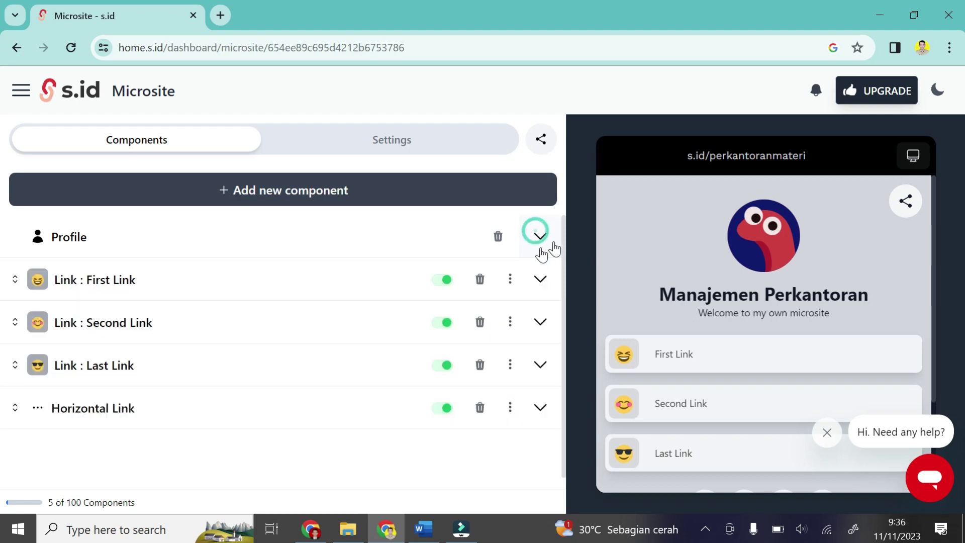
click(541, 239)
drag(566, 246, 549, 261)
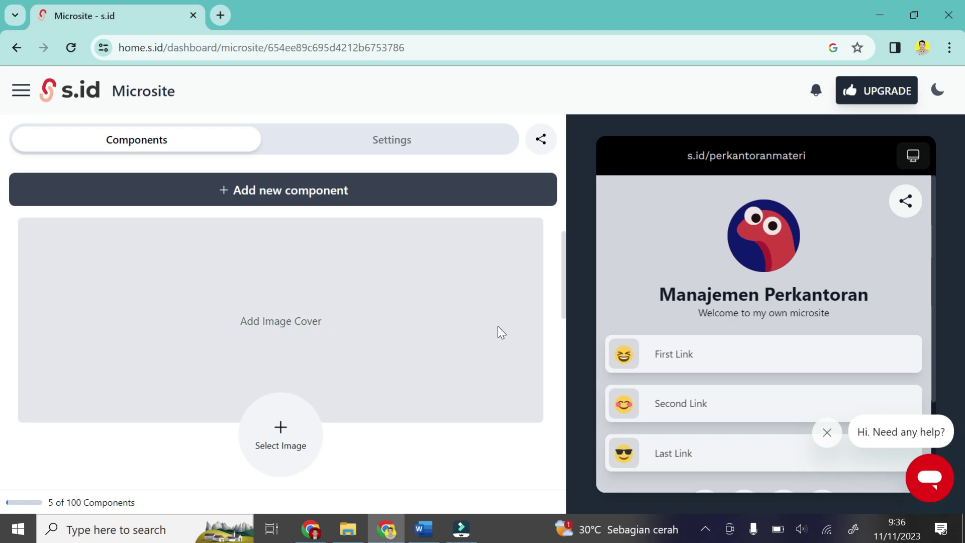
drag(564, 309, 558, 326)
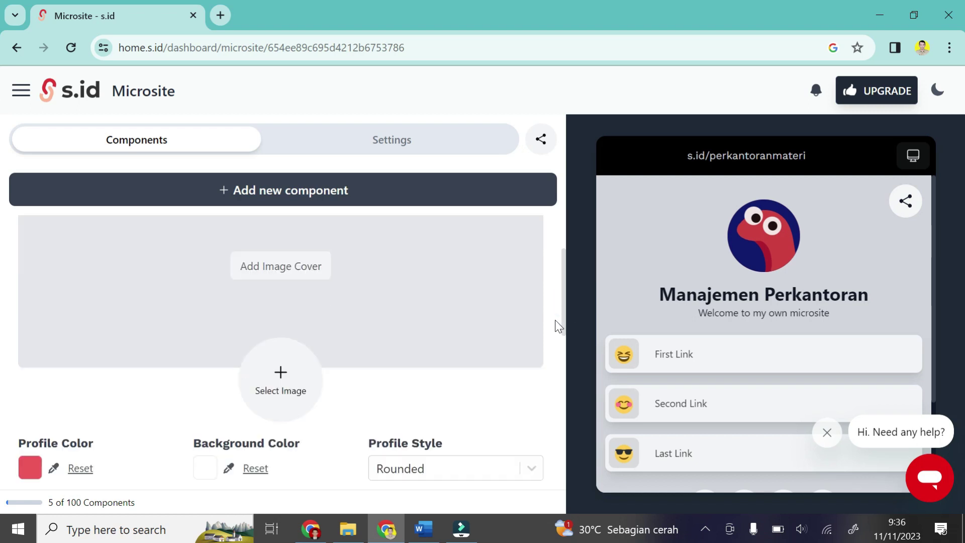
click(272, 272)
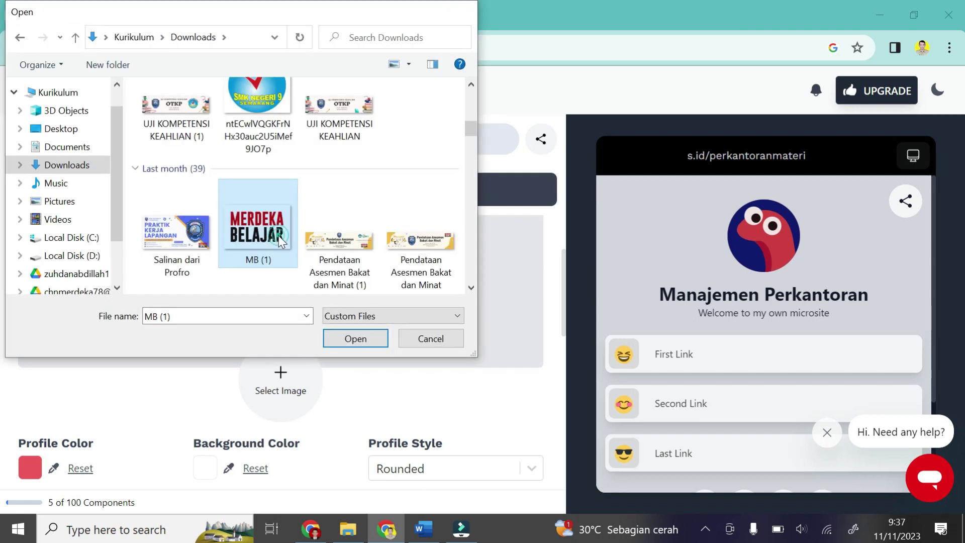
double_click(276, 236)
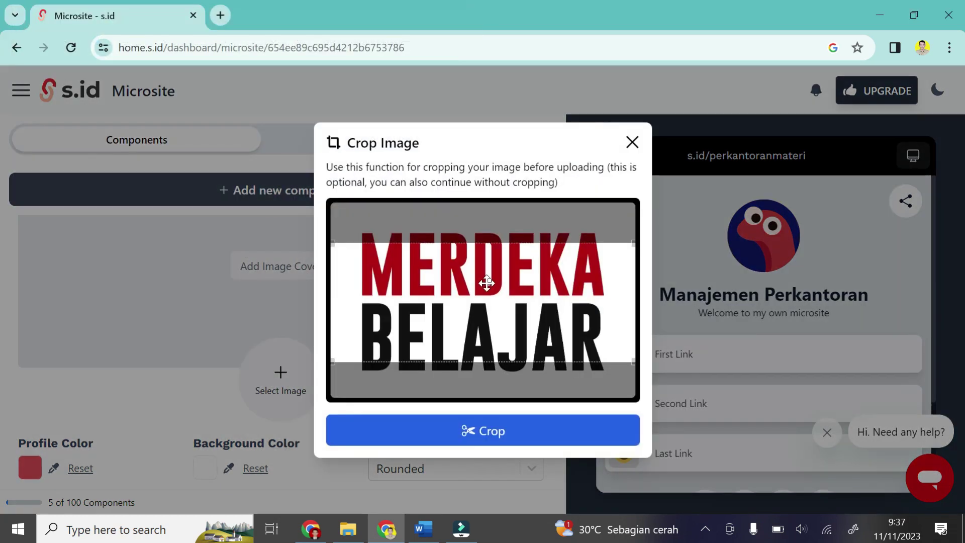
drag(487, 281, 488, 281)
click(526, 434)
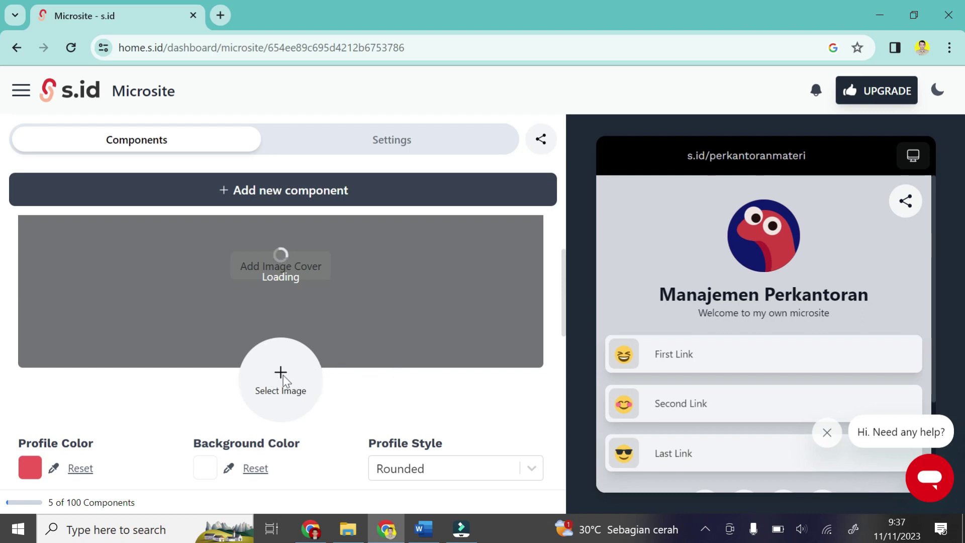
Upload the floppy disk picture 61371dd29870c from Downloads as the profile image.
click(284, 381)
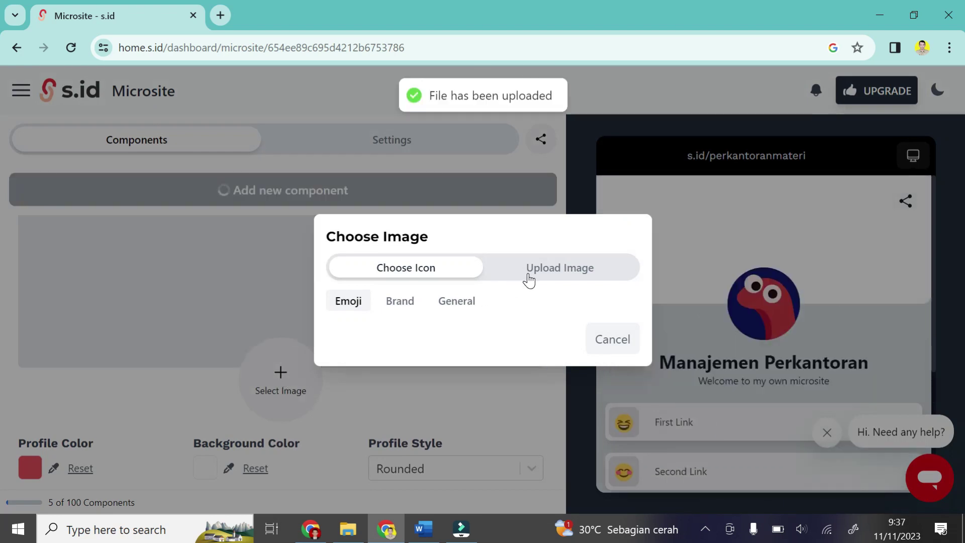
click(529, 279)
click(427, 230)
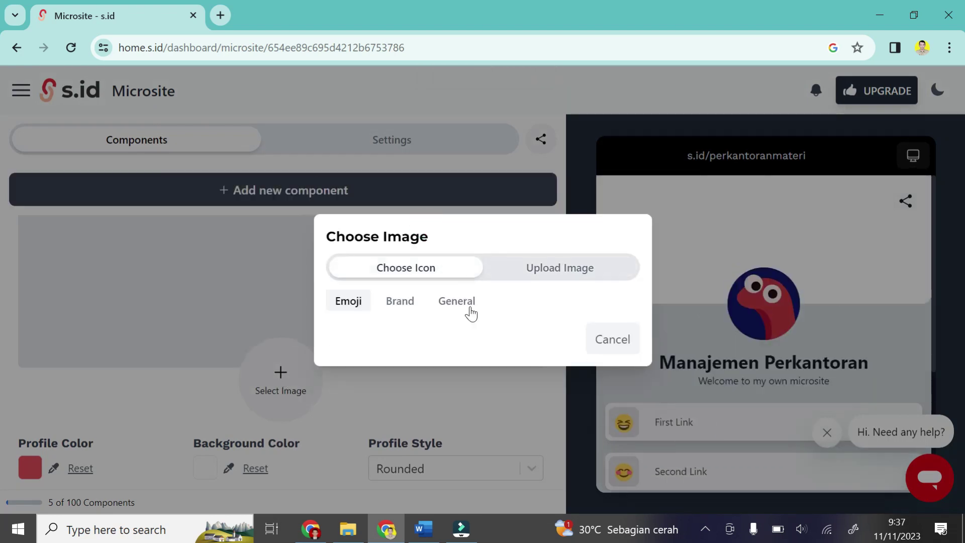
click(469, 310)
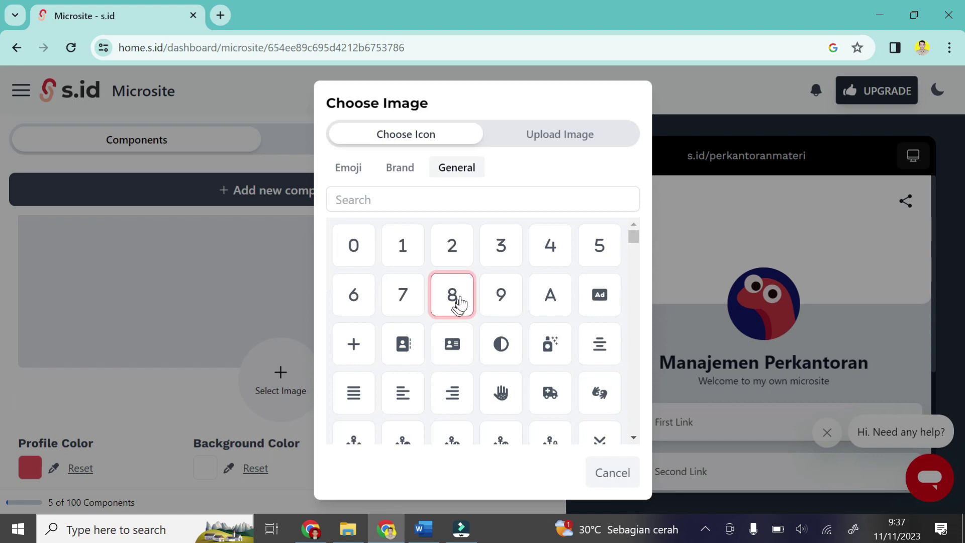
click(368, 168)
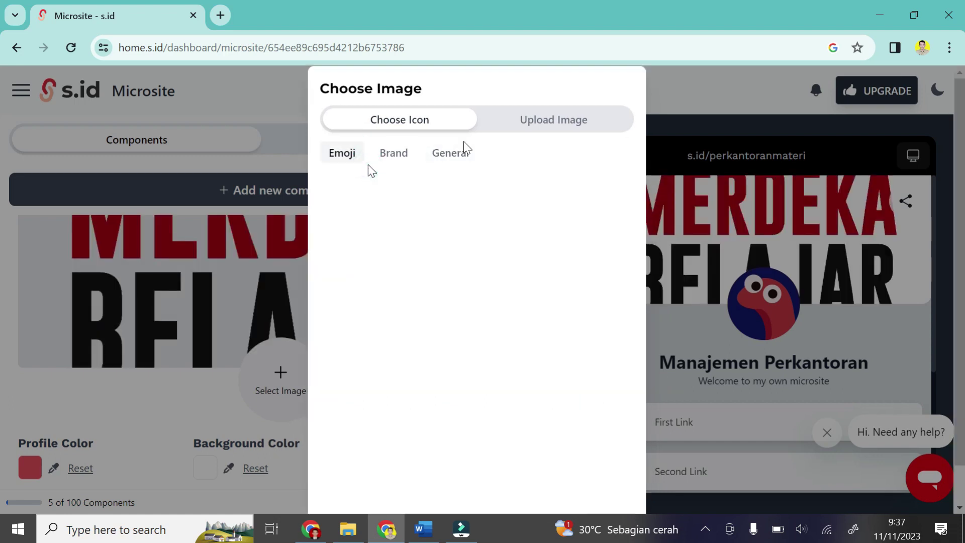
click(545, 134)
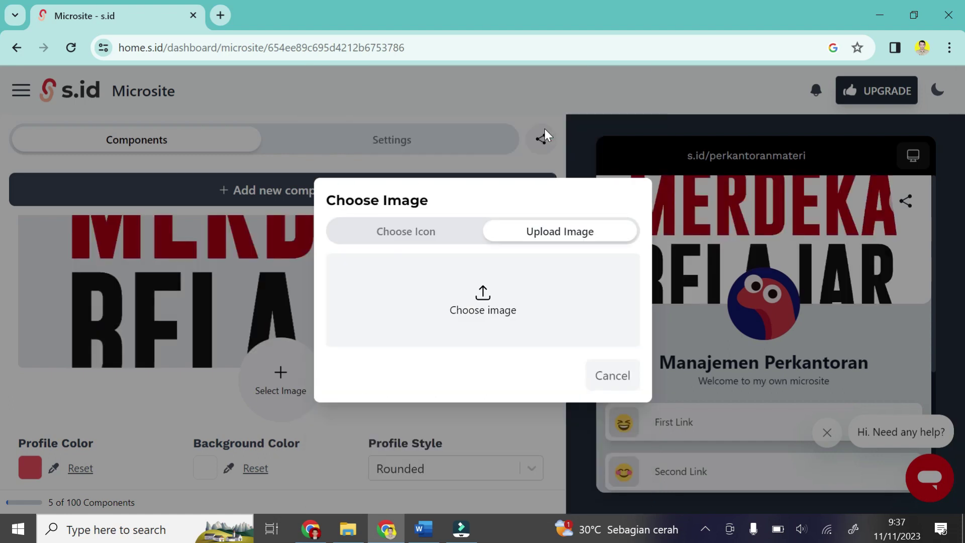
click(494, 301)
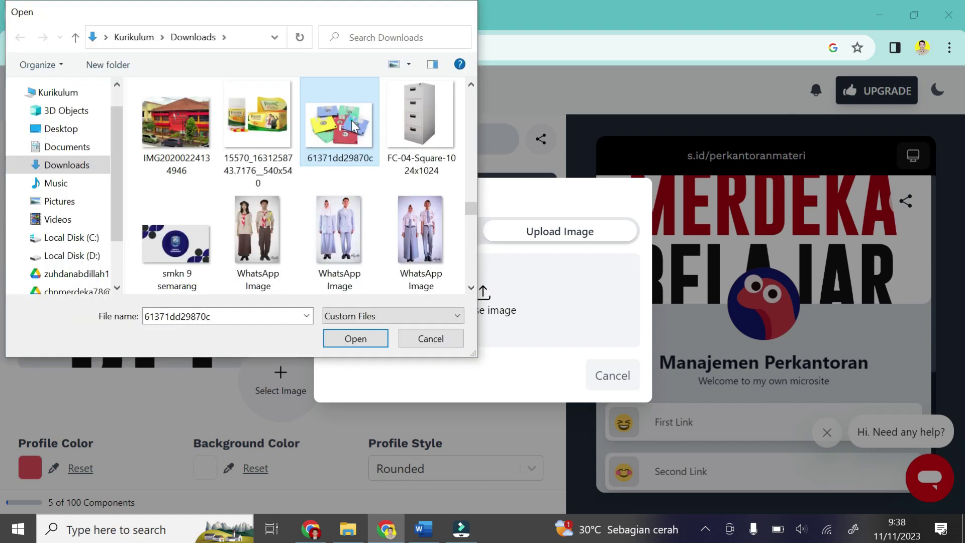
double_click(354, 126)
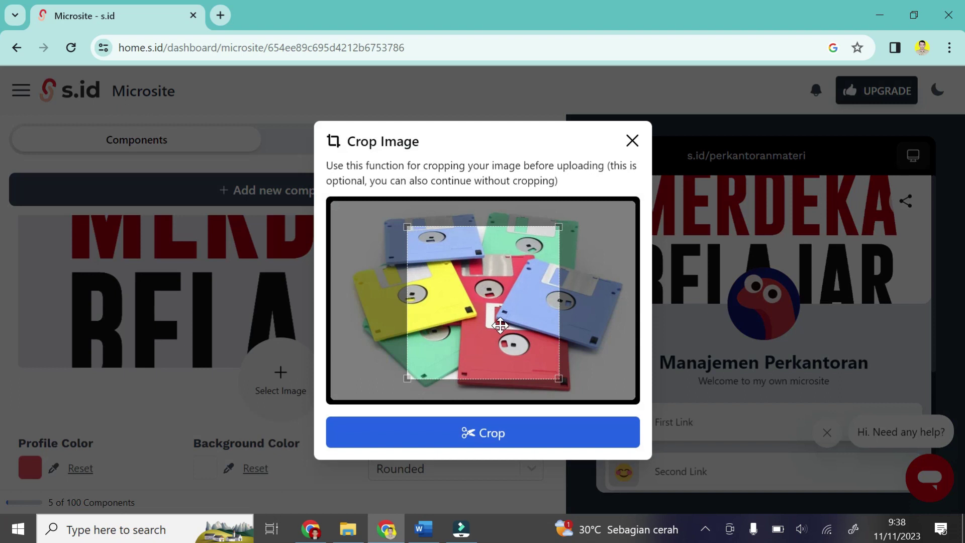
Enlarge the crop area to the picture's full height, centre it on the floppy disks and crop the profile image.
drag(501, 324, 459, 278)
drag(521, 354, 614, 390)
mouse_move(460, 325)
mouse_down()
mouse_move(502, 326)
mouse_move(477, 323)
mouse_up()
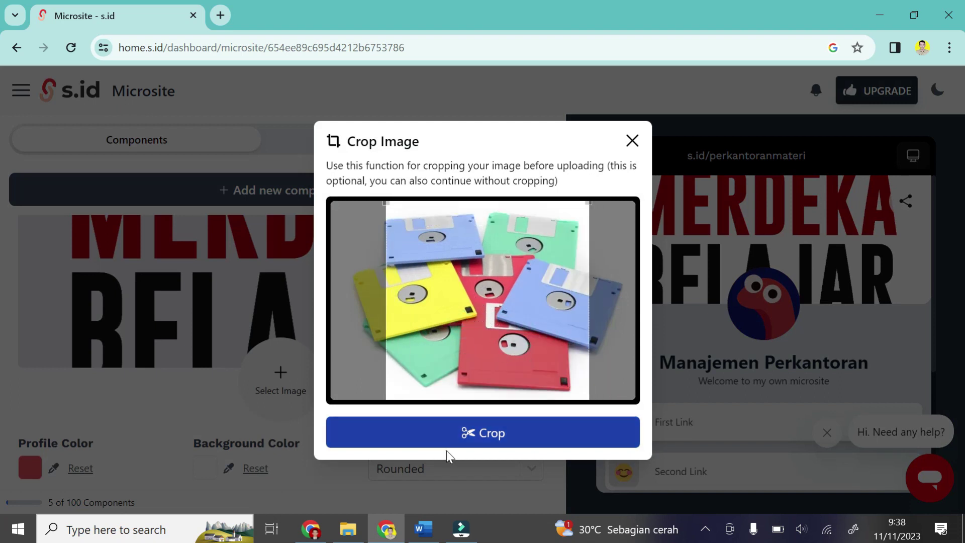
click(468, 433)
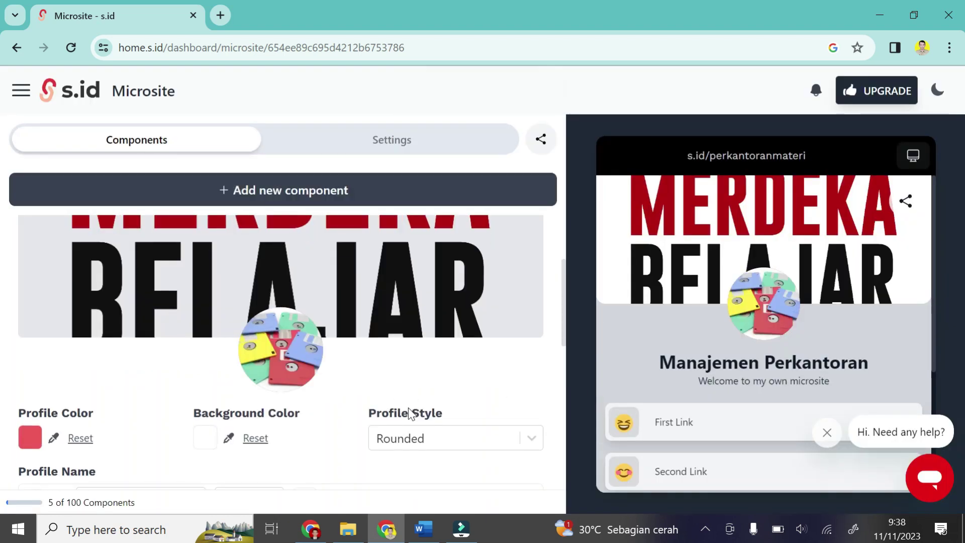
Replace the profile description with "Materi dan Penugasan Mata Pelajaran Manajemen Perkantoran".
drag(565, 342, 576, 412)
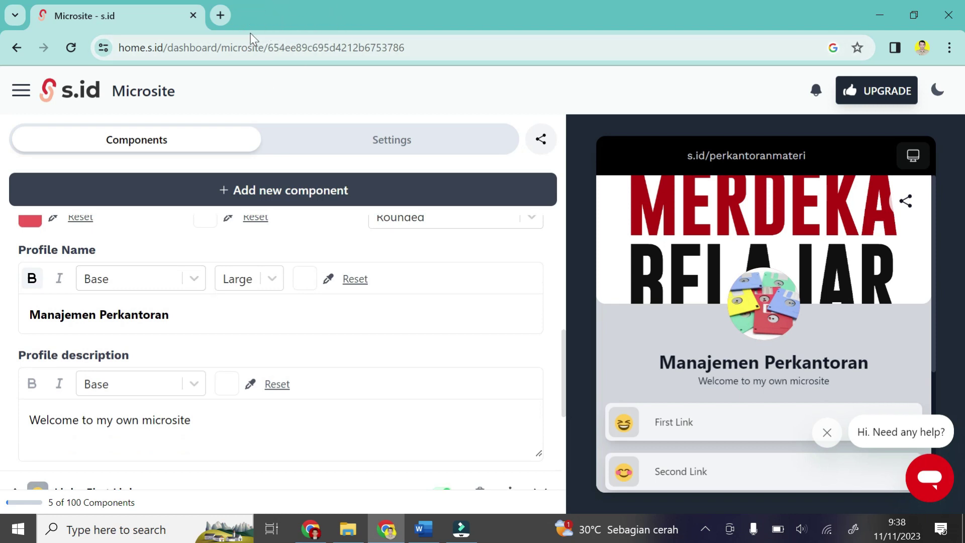
key(ctrl+shift+Left)
key(ctrl+shift+Left)
key(ctrl+shift+Left)
key(ctrl+shift+Left)
key(ctrl+shift+Left)
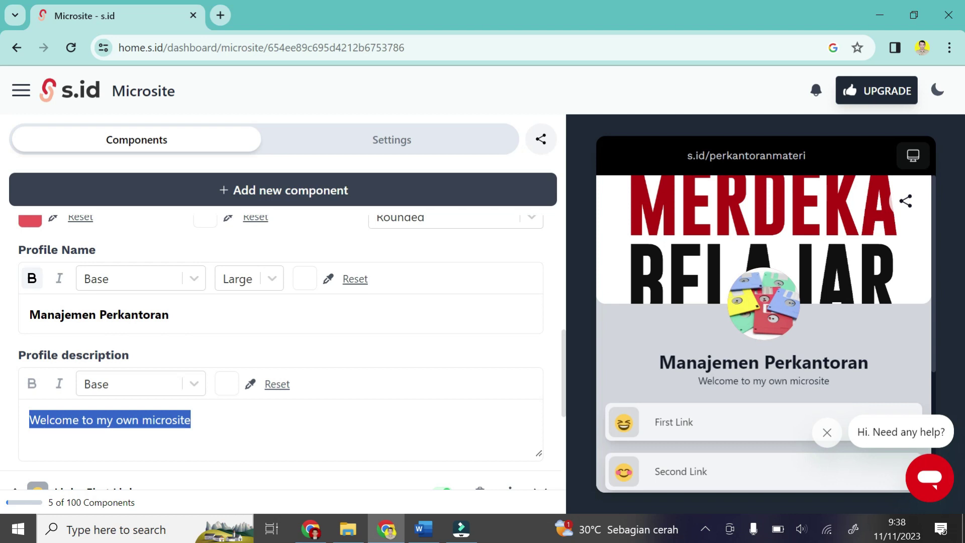
text(S)
text(i)
text(Man)
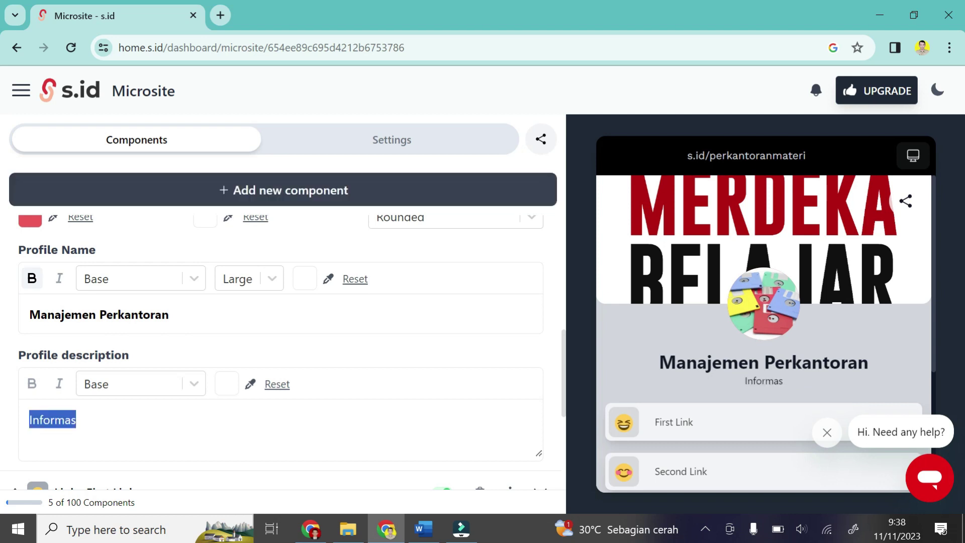
key(BackSpace)
text(teri dan )
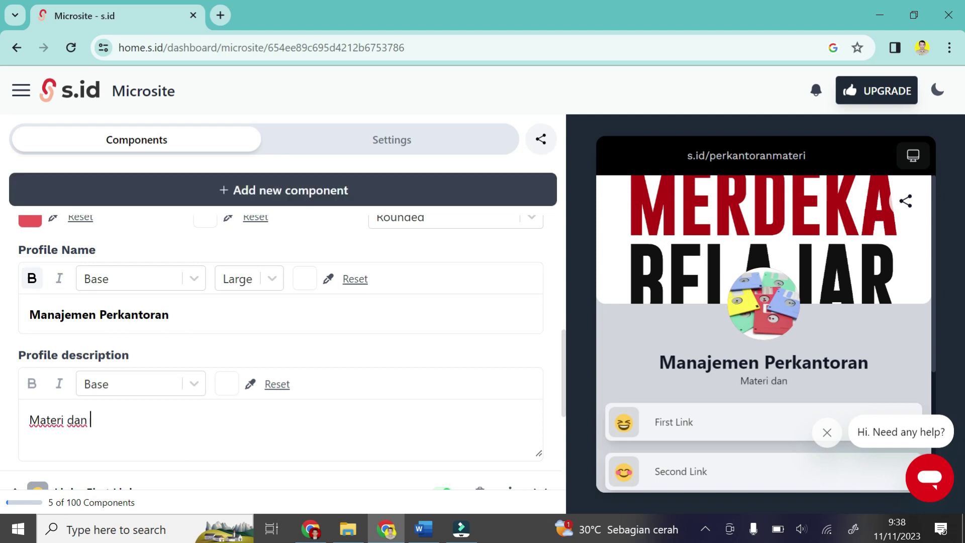
text(Penugasan)
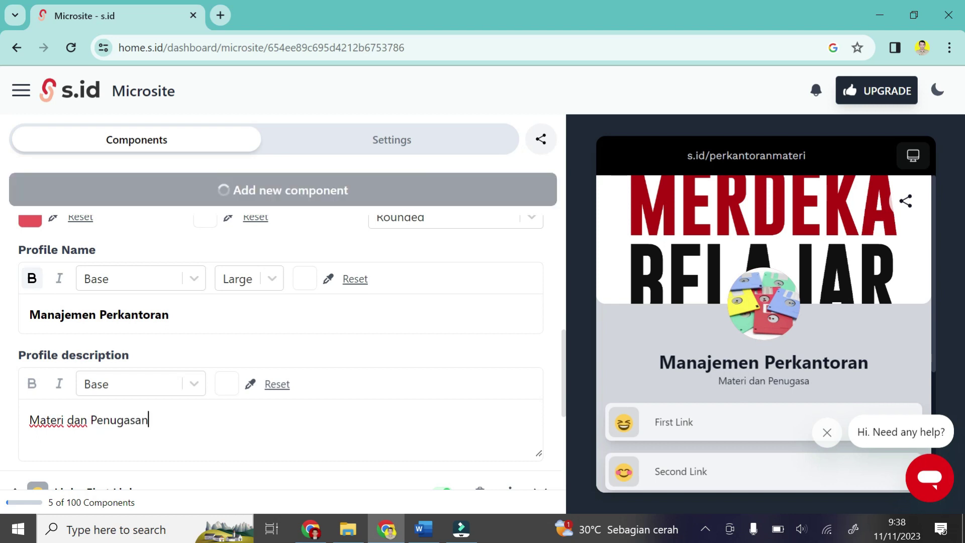
text( Mata Pela)
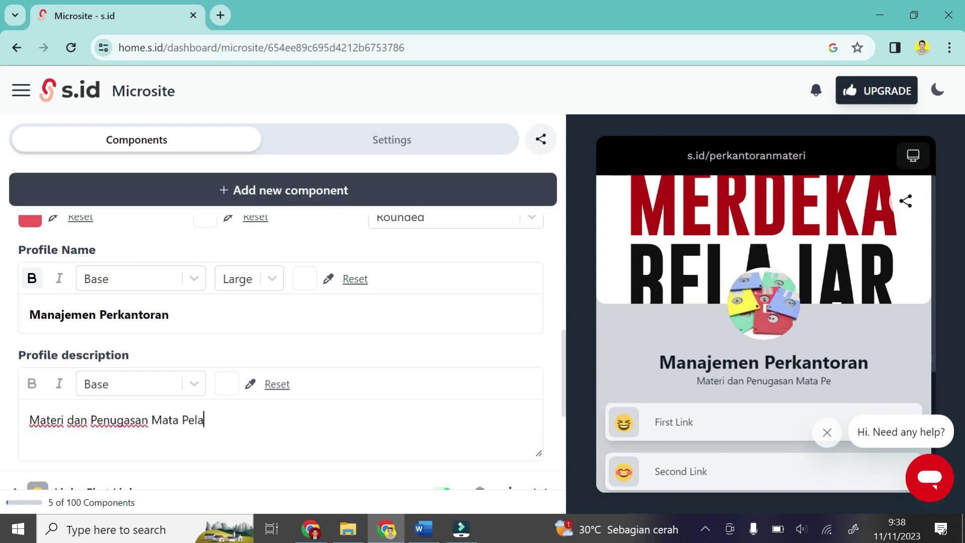
text(jaran Manajemen Per)
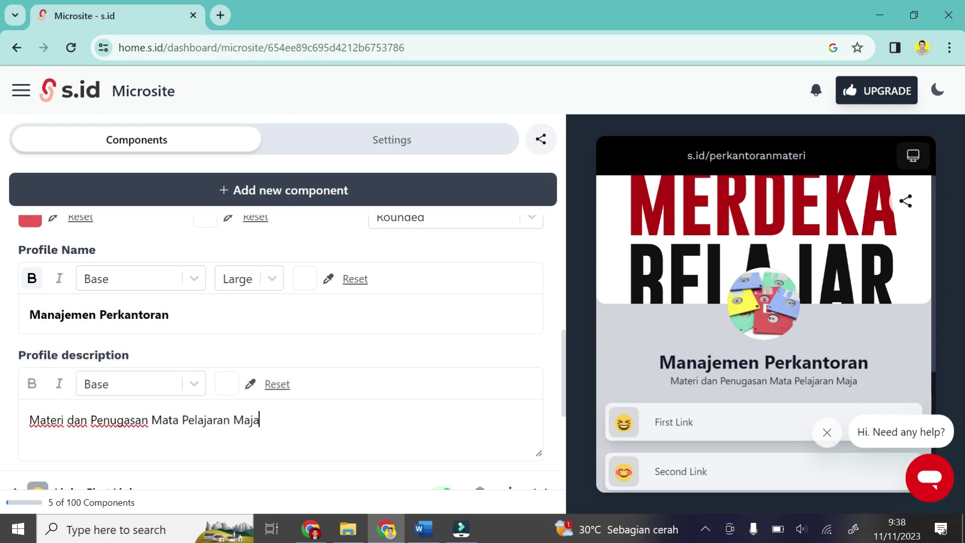
text(kantoran)
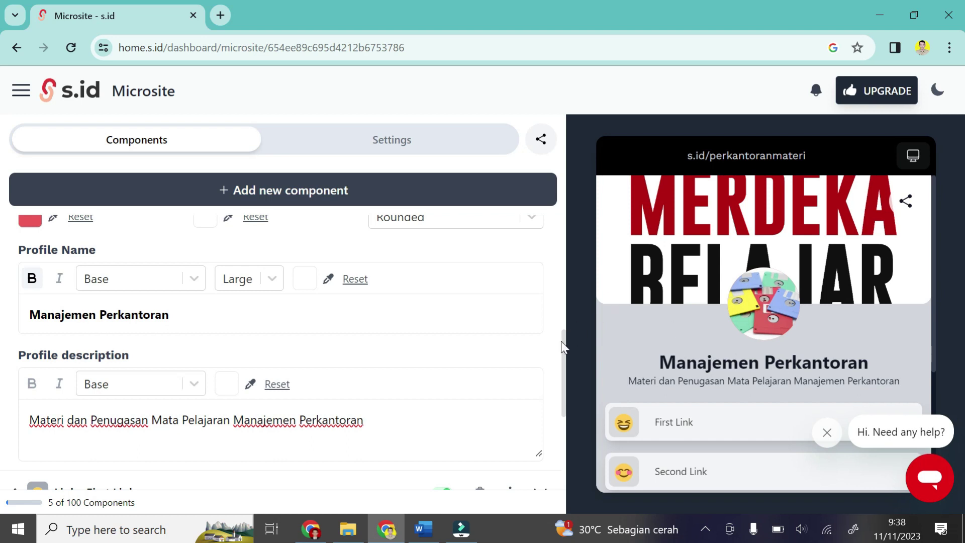
Look over the link components and their preview, check the planned points in Word, and return to the microsite editor.
drag(564, 343, 564, 403)
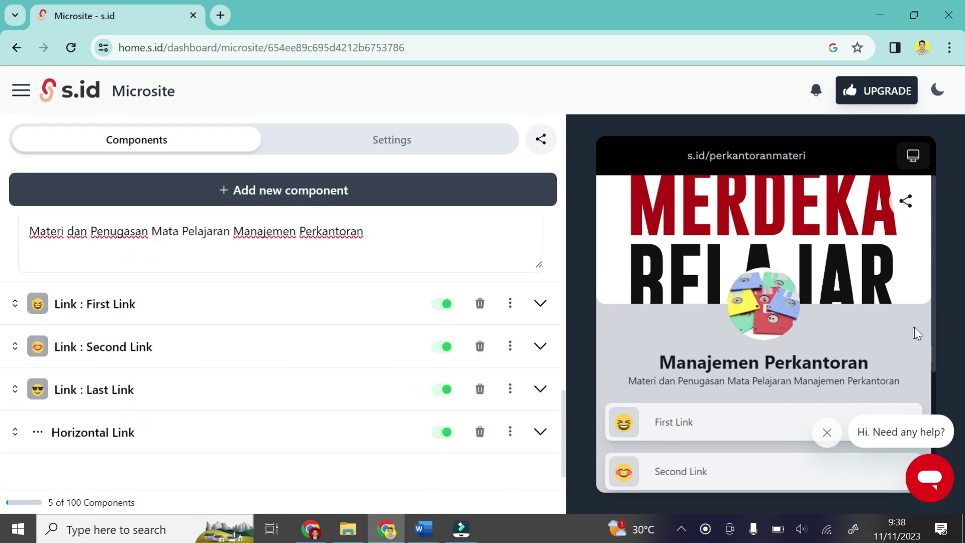
scroll(933, 328, down, 3)
click(424, 529)
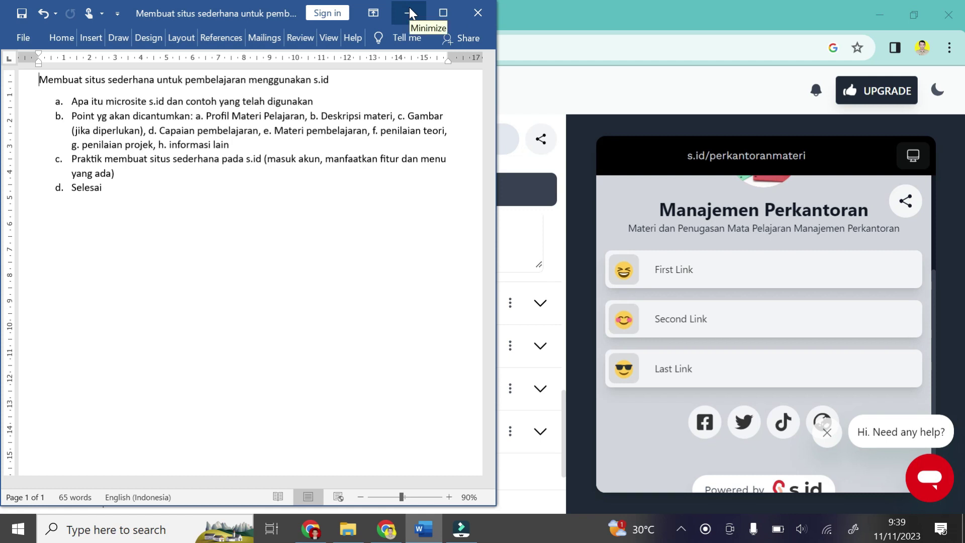
click(409, 13)
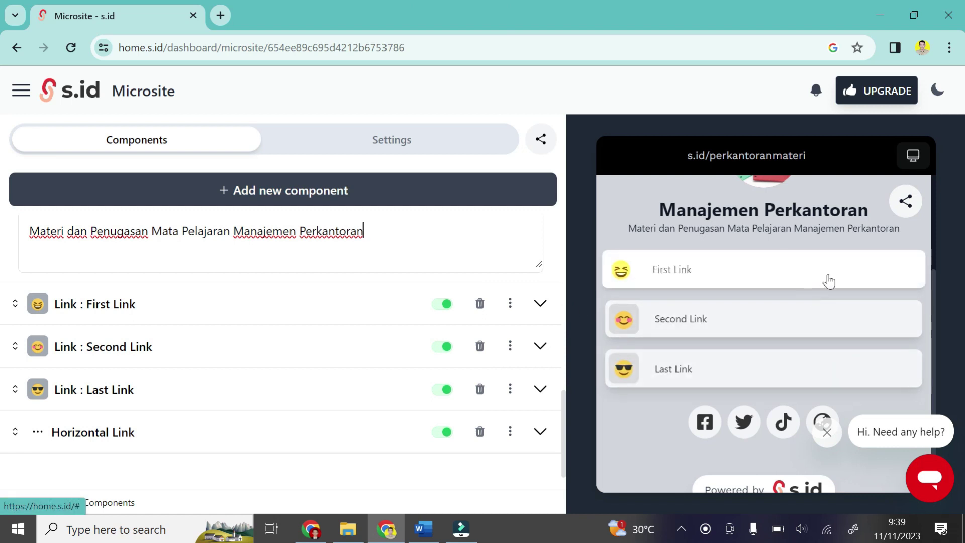
drag(931, 339, 936, 276)
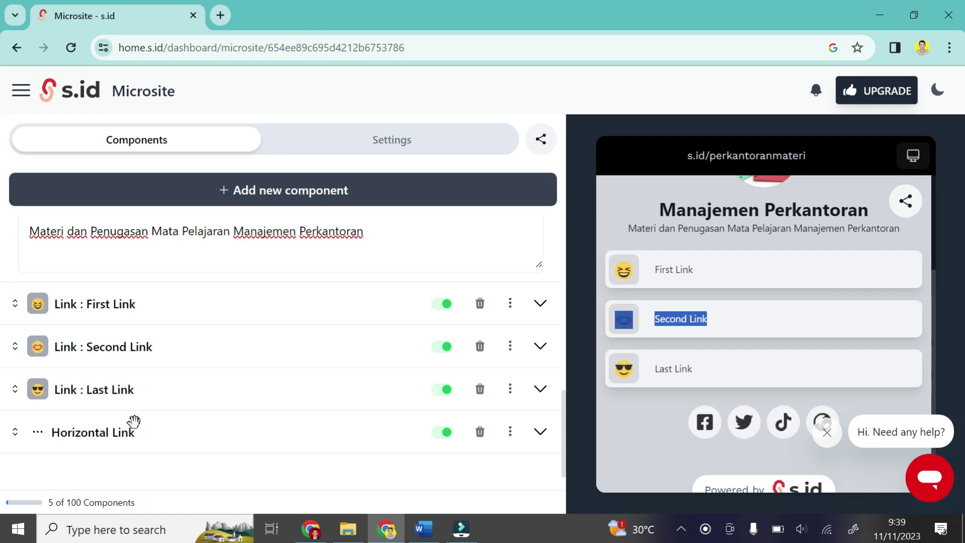
mouse_move(566, 419)
mouse_down()
mouse_move(565, 394)
mouse_move(565, 420)
mouse_up()
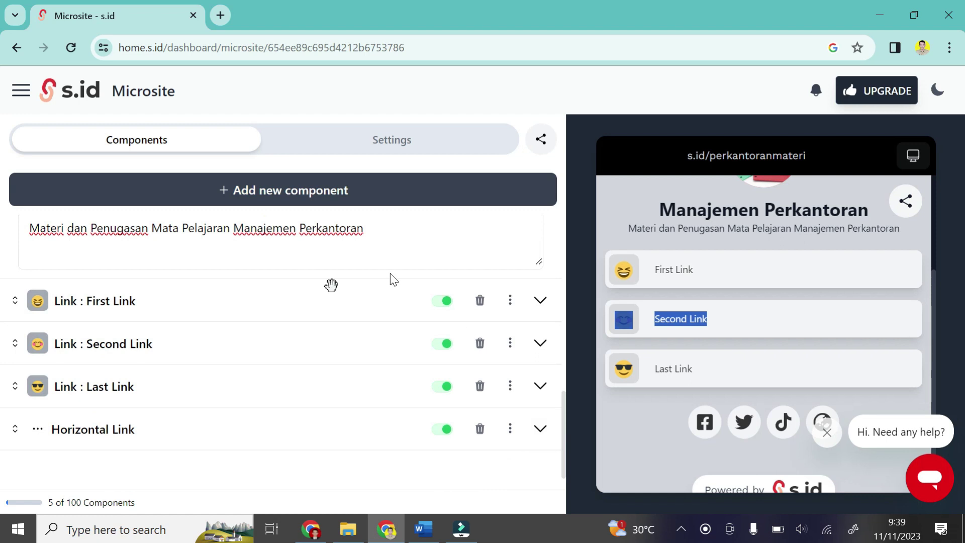
Expand the First Link component and replace its title with "Capaian Pembelajaran".
click(545, 300)
drag(563, 306, 563, 273)
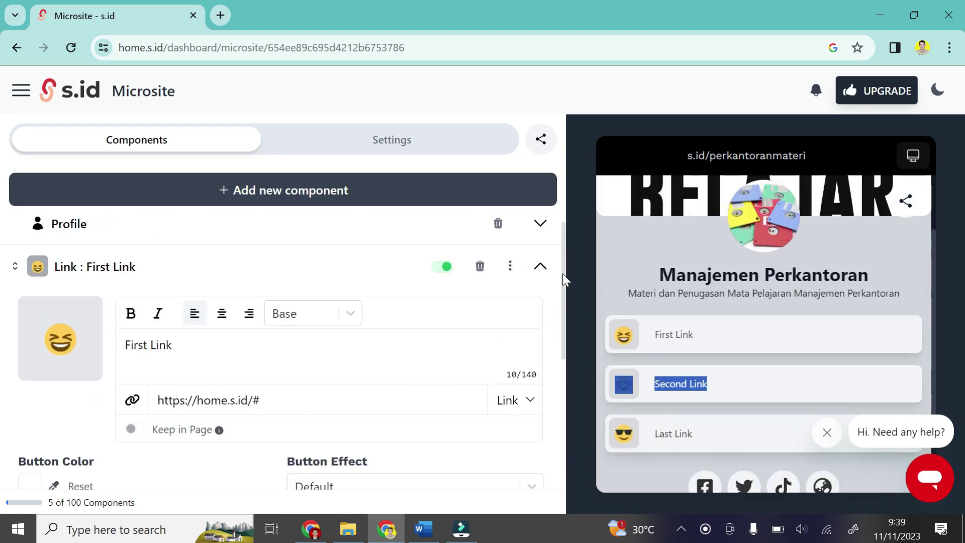
click(181, 341)
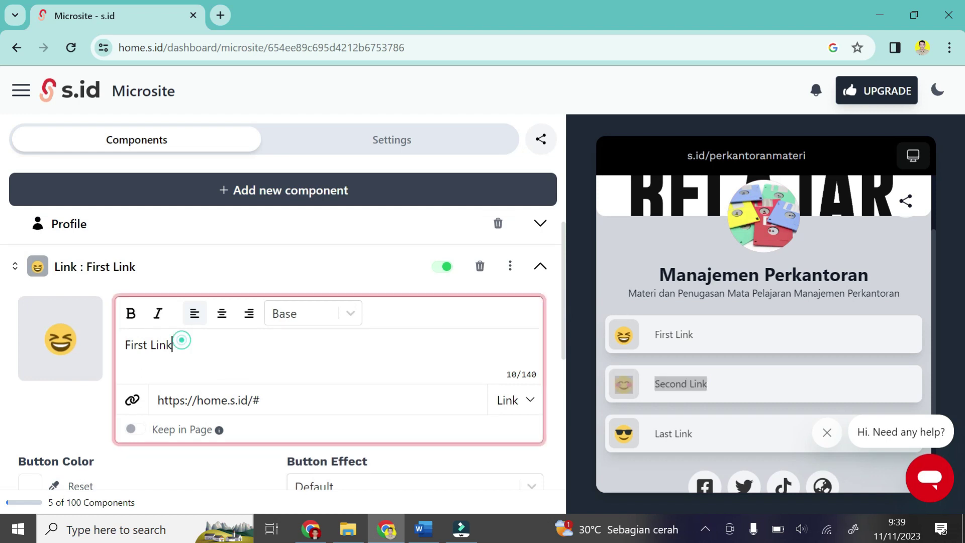
key(ctrl+a)
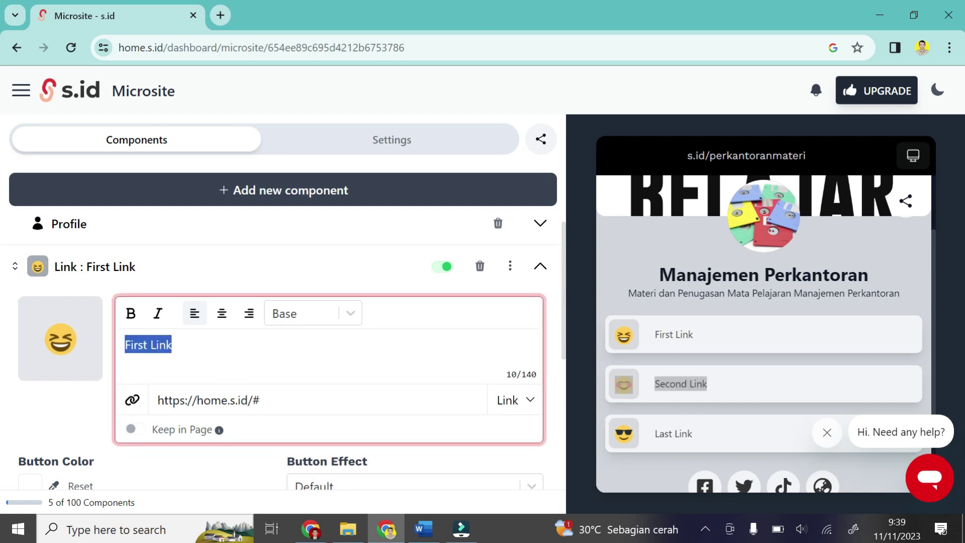
text(Capaian e)
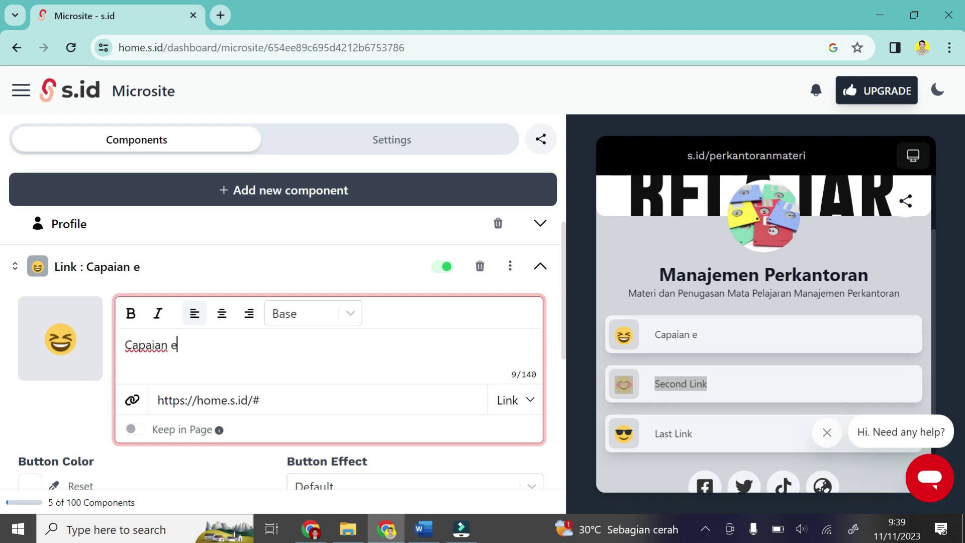
key(BackSpace)
text(Pembelajaran)
Change the Capaian Pembelajaran link's image to the hand icon from the General icon set.
mouse_move(79, 366)
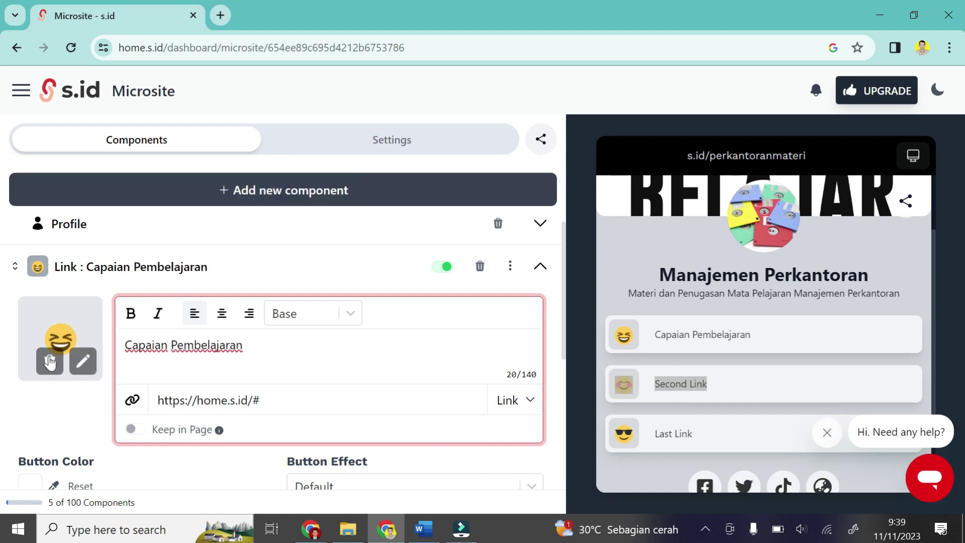
click(79, 364)
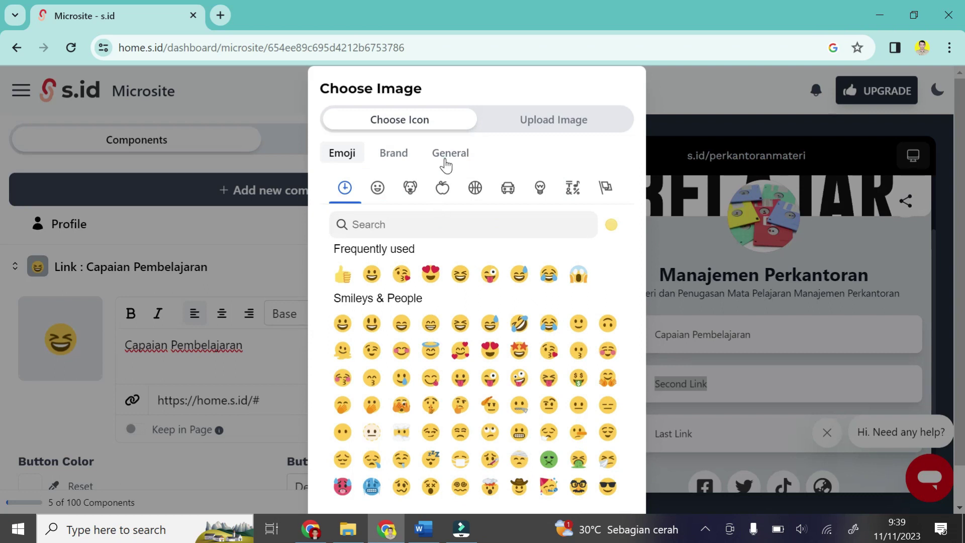
click(446, 162)
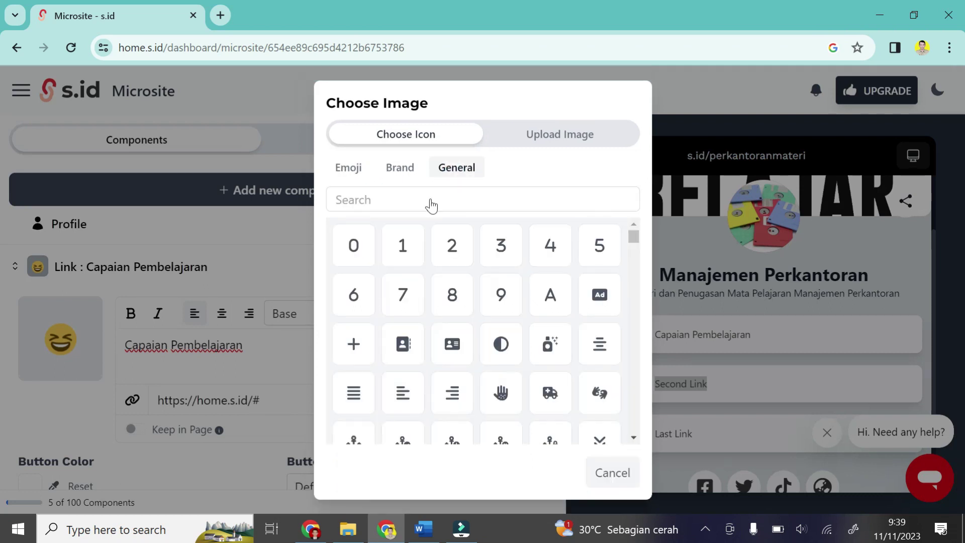
click(521, 392)
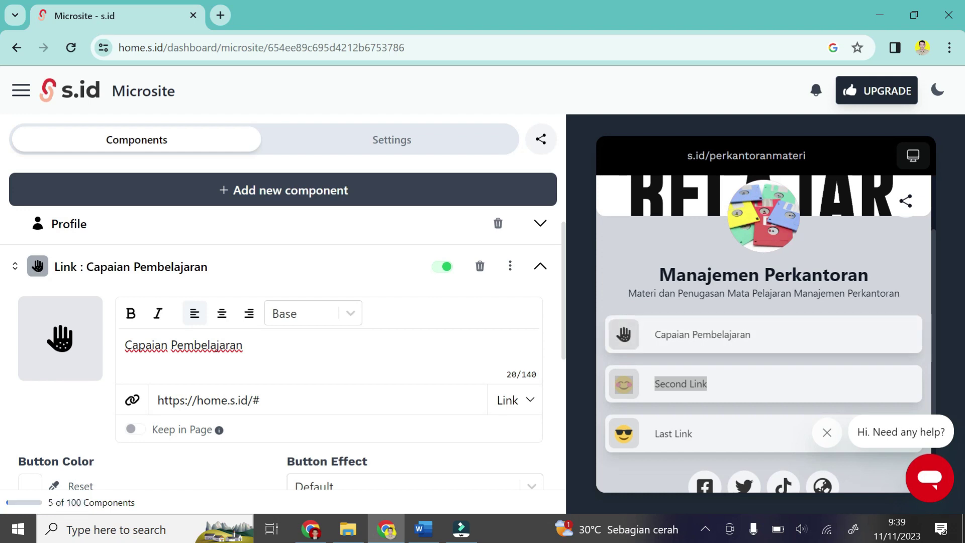
Switch to the other Chrome window and copy the sharing link of the Google Docs document 01. CP Fase E MPLB - Kelas X.
double_click(257, 400)
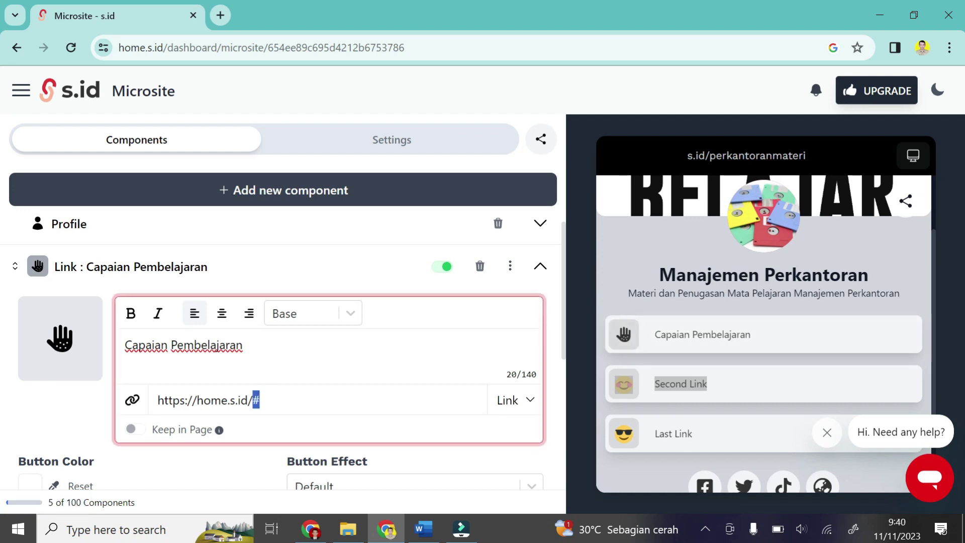
key(ctrl+a)
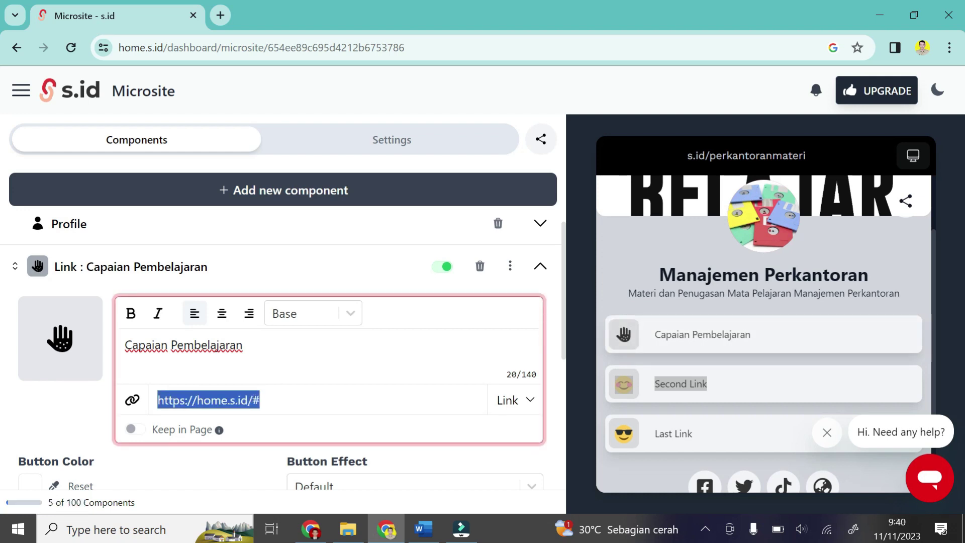
click(311, 529)
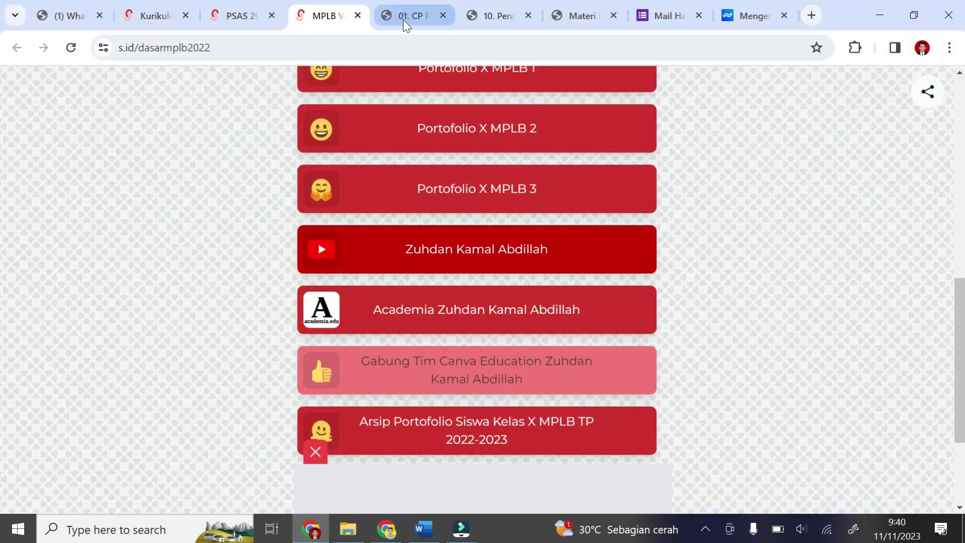
click(403, 20)
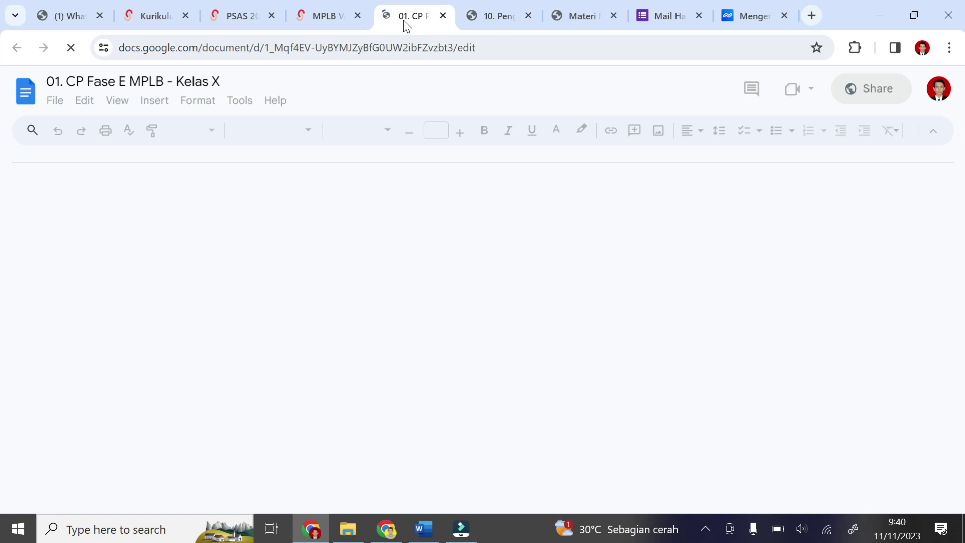
click(862, 89)
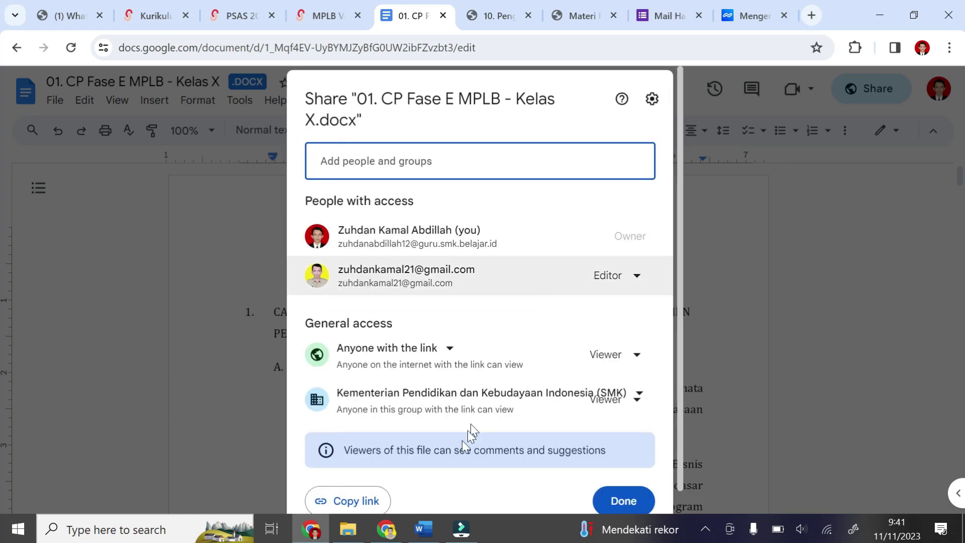
click(342, 502)
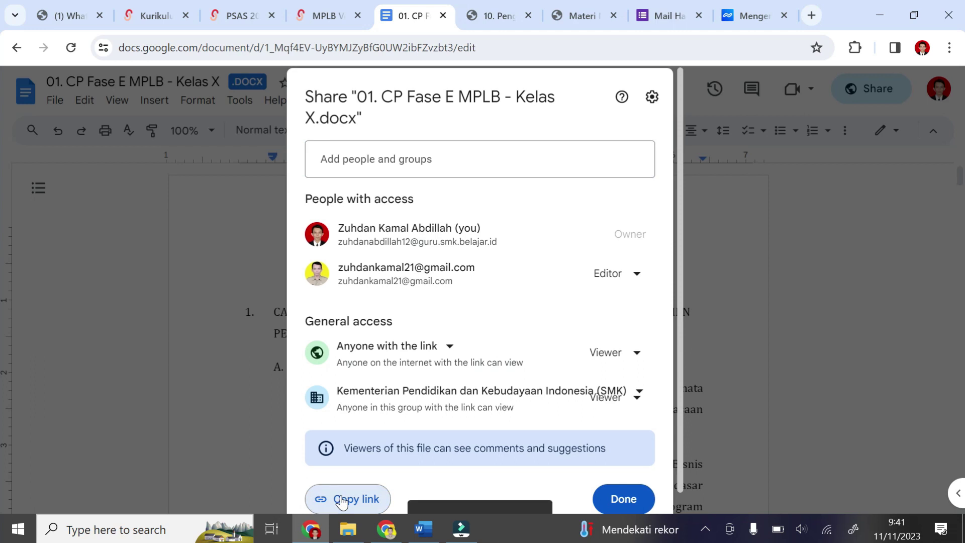
click(621, 500)
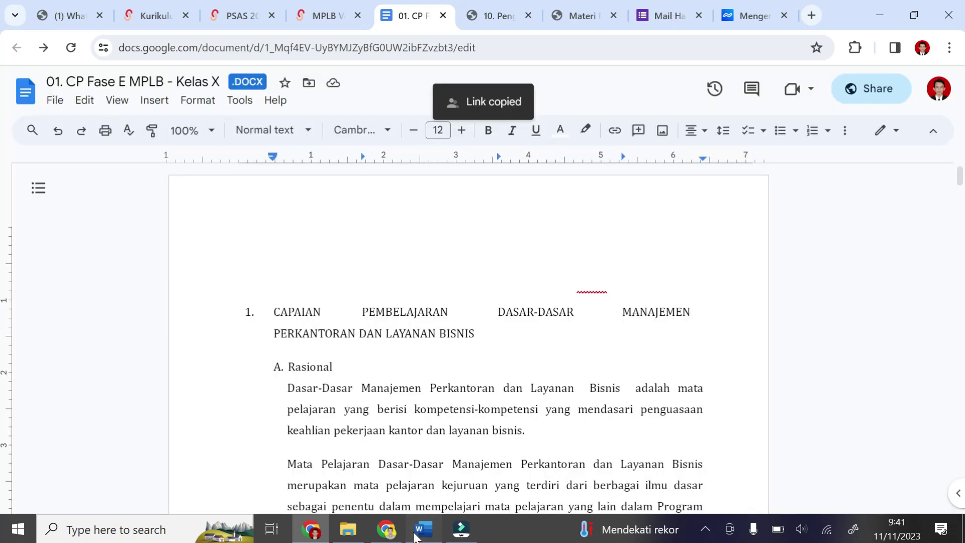
Return to the microsite editor, paste the copied document link as the Capaian Pembelajaran link's address, and collapse the component.
click(386, 529)
key(ctrl+a)
key(ctrl+v)
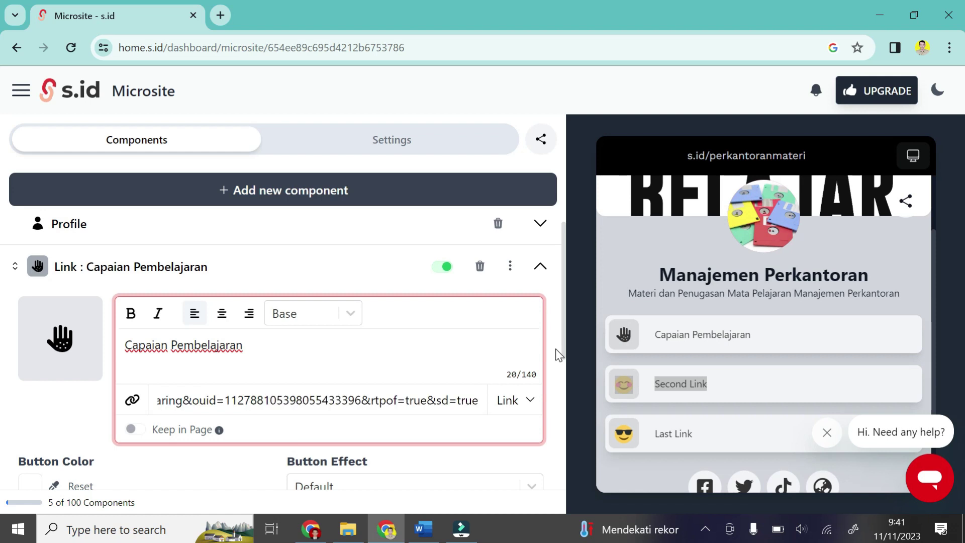
click(566, 356)
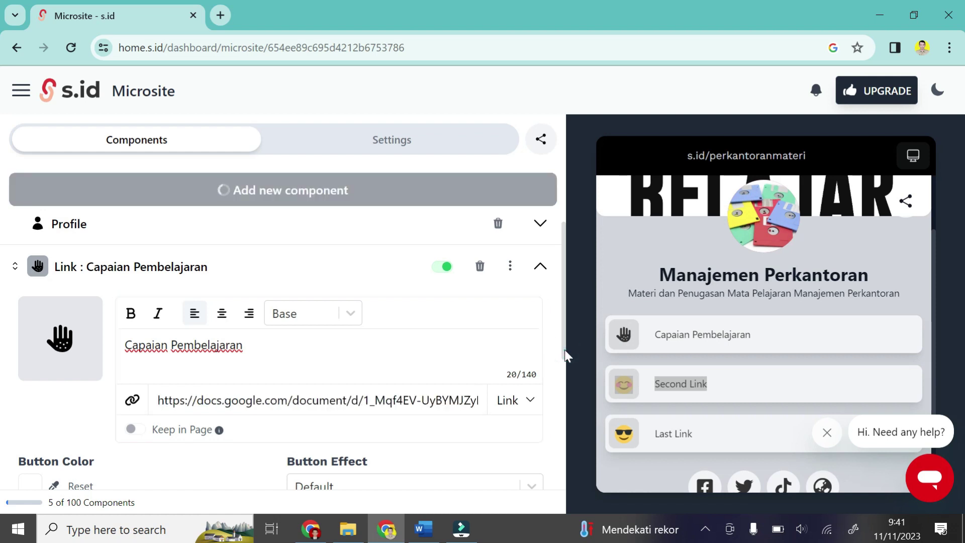
click(563, 291)
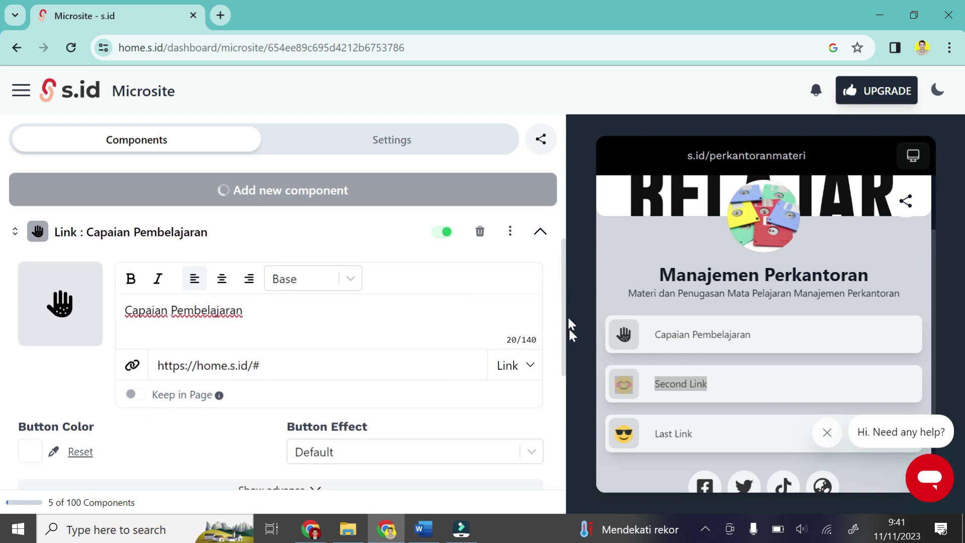
click(542, 262)
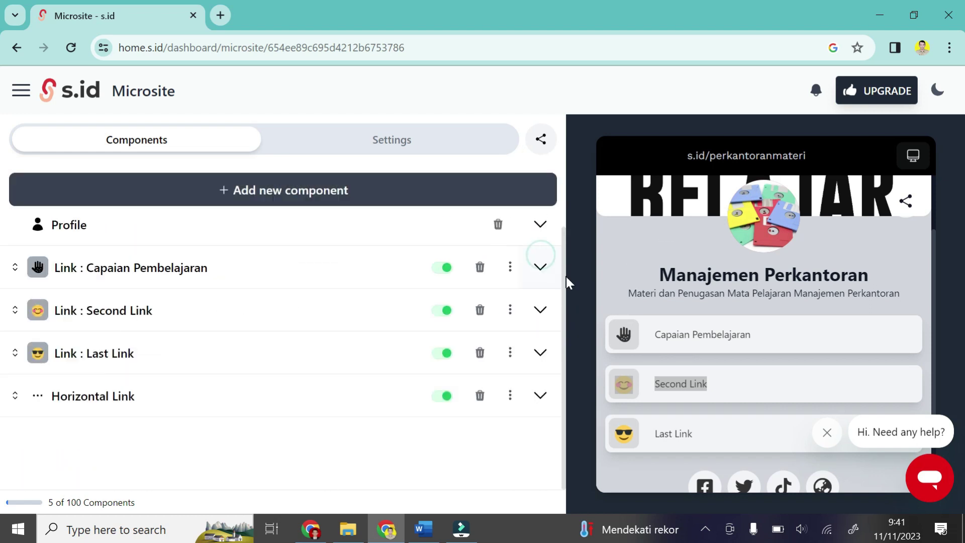
Expand the Second Link component and replace its title with "Materi Pembelajaran".
click(539, 310)
double_click(181, 301)
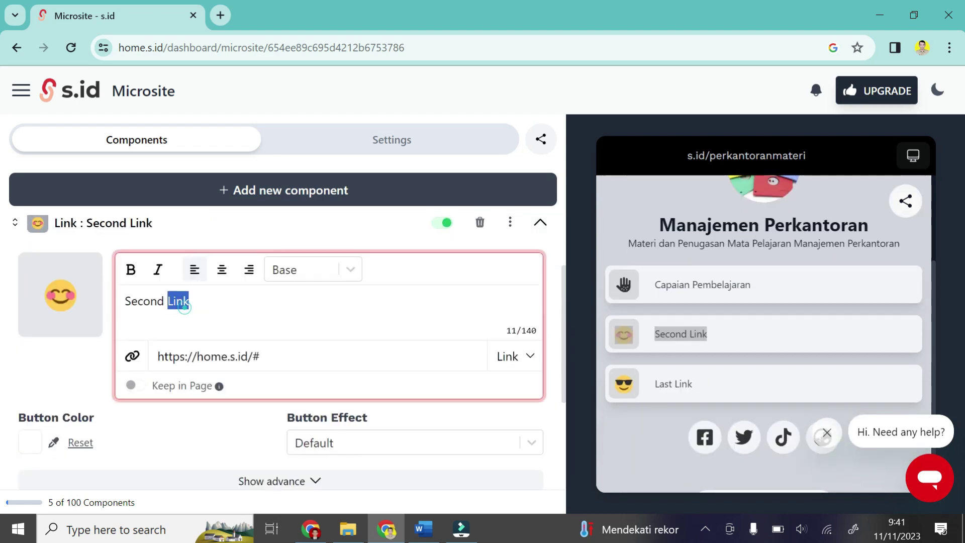
key(ctrl+a)
text(Materi Pembelajaran)
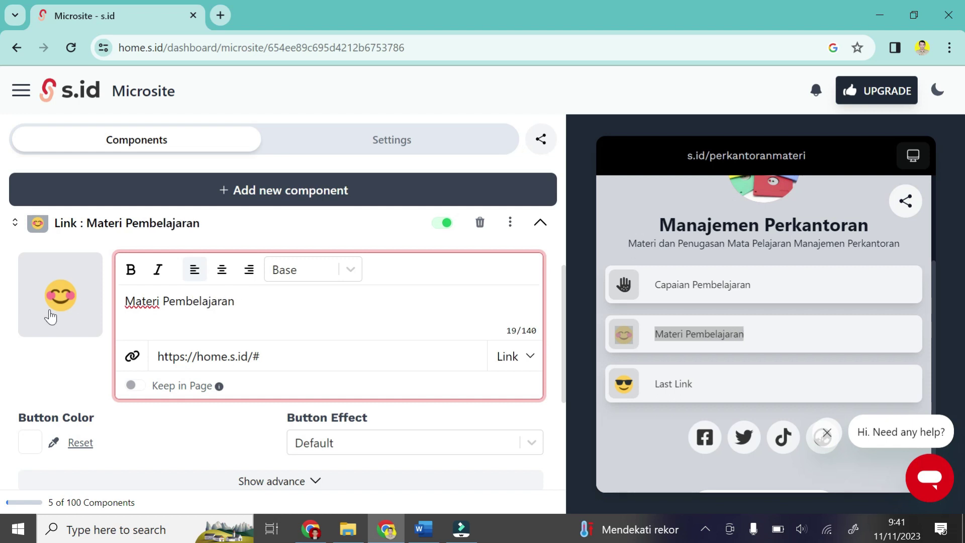
Change the Materi Pembelajaran link's image to the grinning emoji with smiling eyes and clear its placeholder address.
click(79, 319)
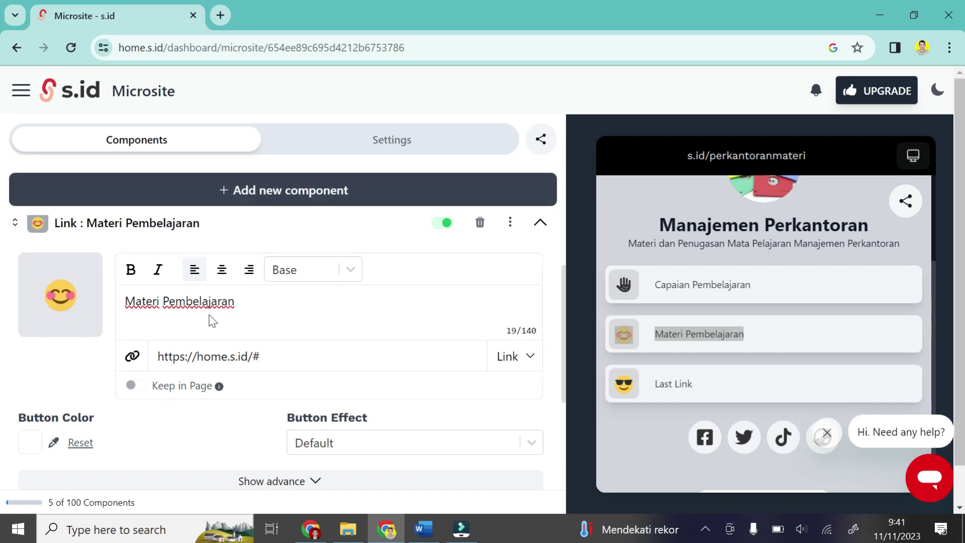
scroll(452, 327, down, 2)
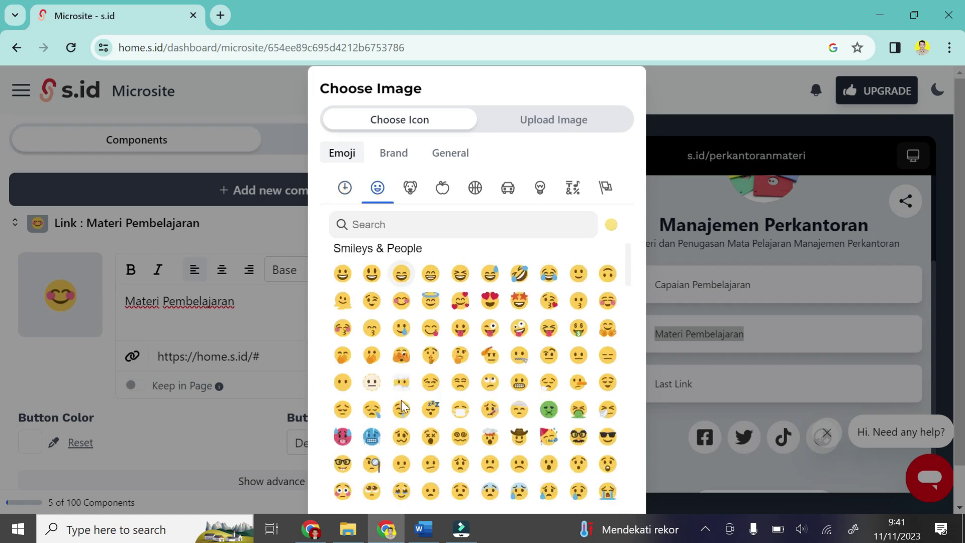
click(457, 272)
click(233, 355)
key(ctrl+a)
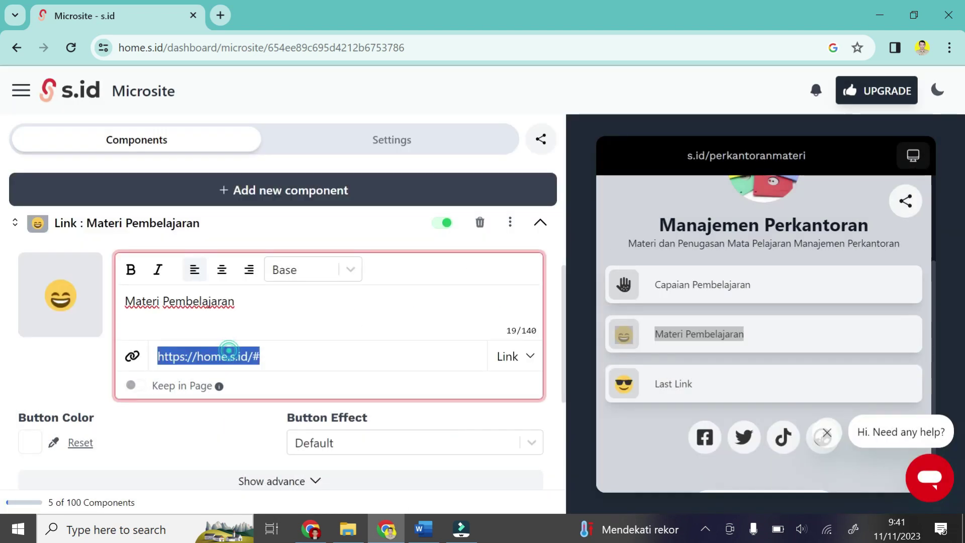
key(BackSpace)
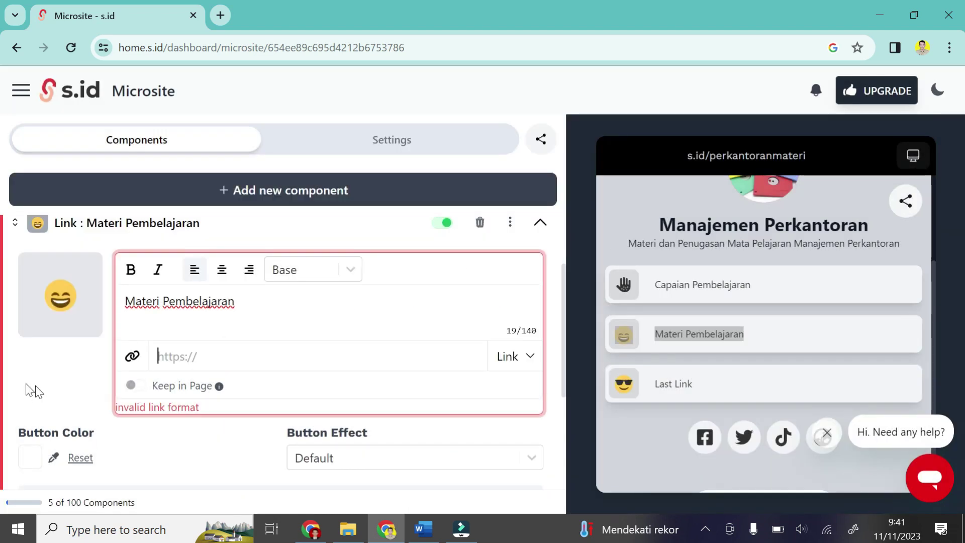
In the other Chrome window, open Materi MPLB 2023 from the Dasar Dasar MPLB microsite and show folder 10. Pengelolaan Surat - MPLB 2023's sharing options.
click(342, 534)
click(322, 531)
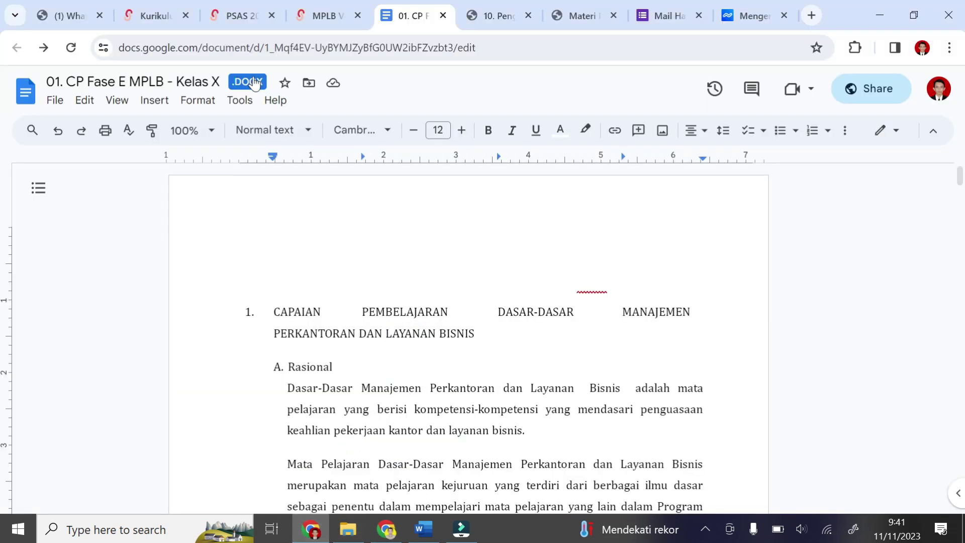
click(237, 2)
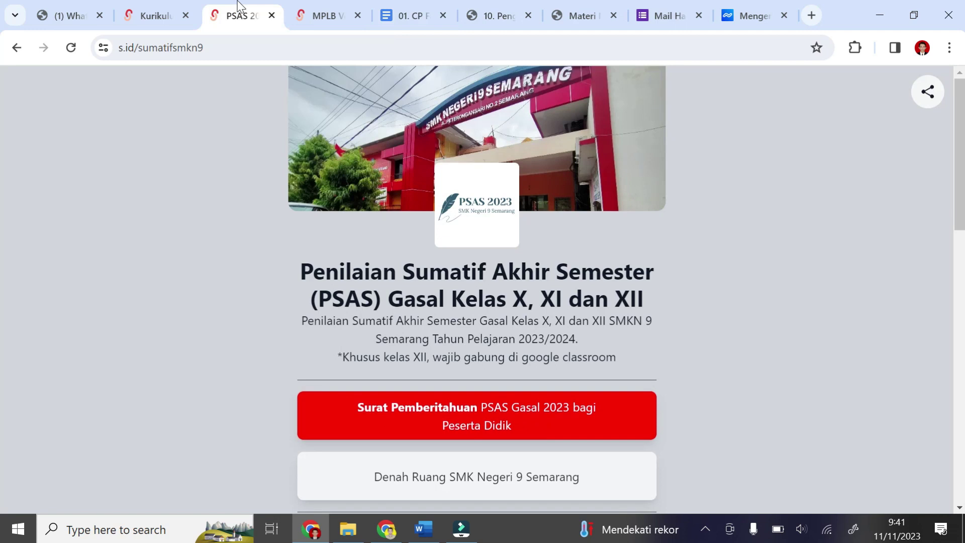
click(319, 5)
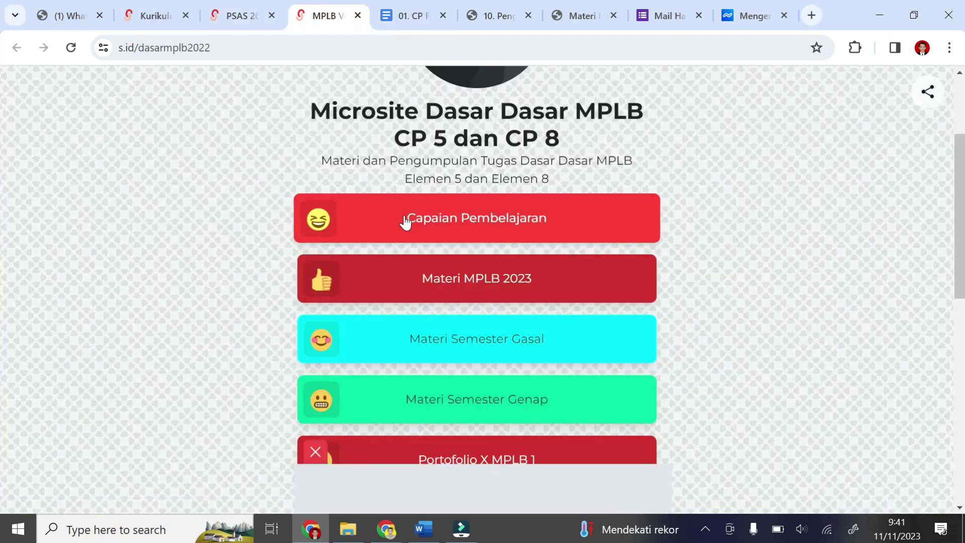
click(474, 280)
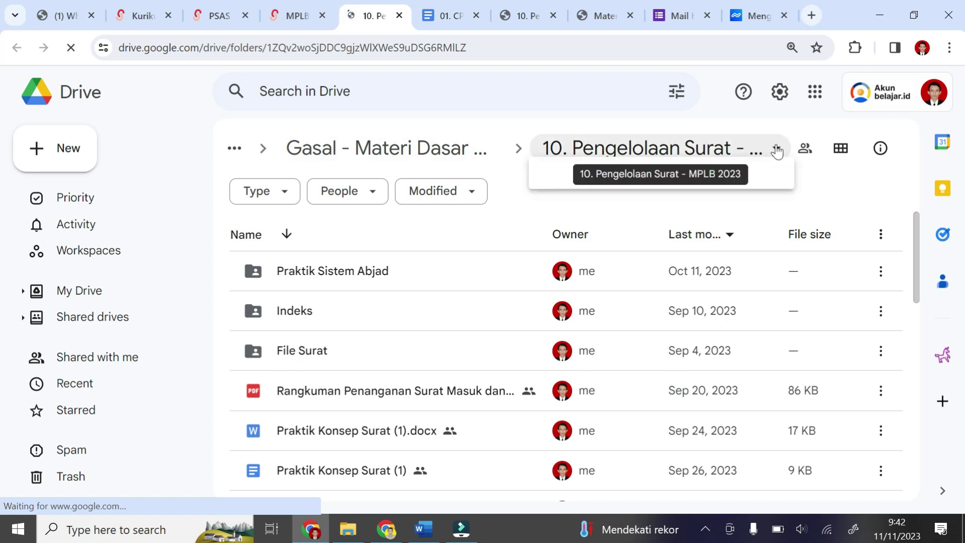
click(777, 150)
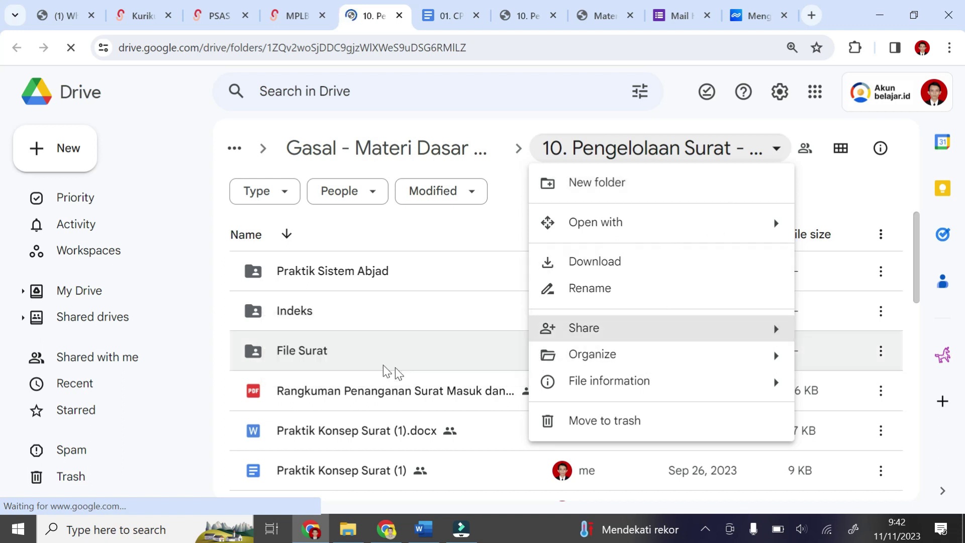
mouse_move(553, 336)
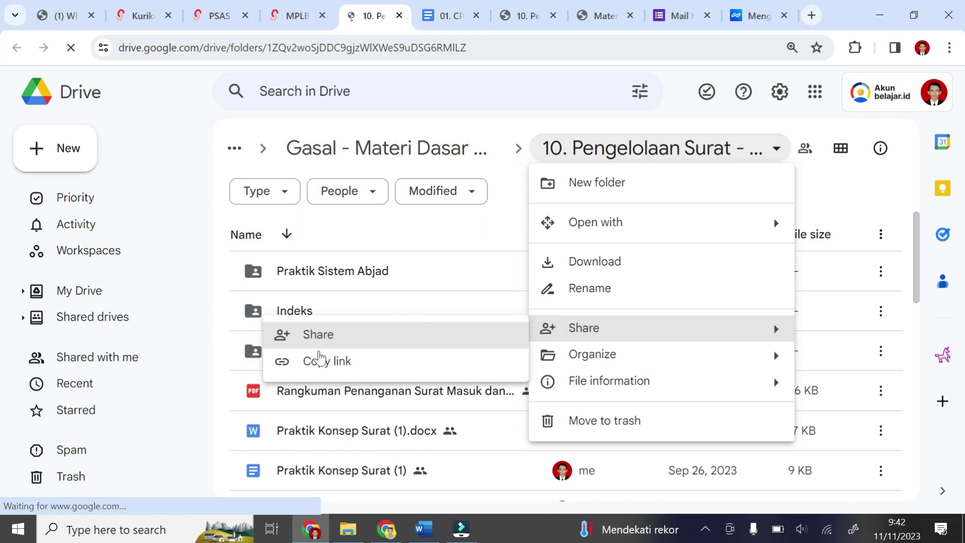
click(676, 145)
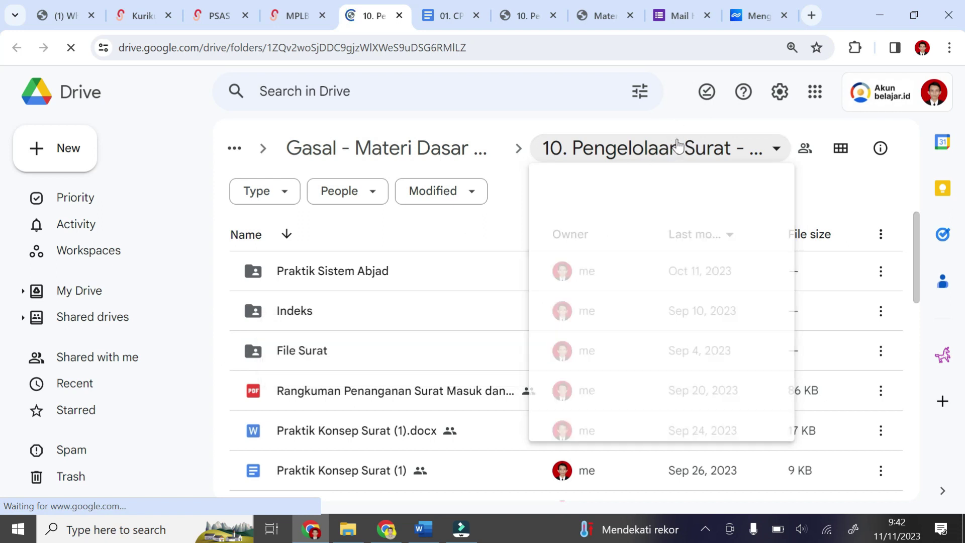
Return to the microsite editor, paste the copied sharing link as the Materi Pembelajaran link's address, and collapse the component.
click(881, 16)
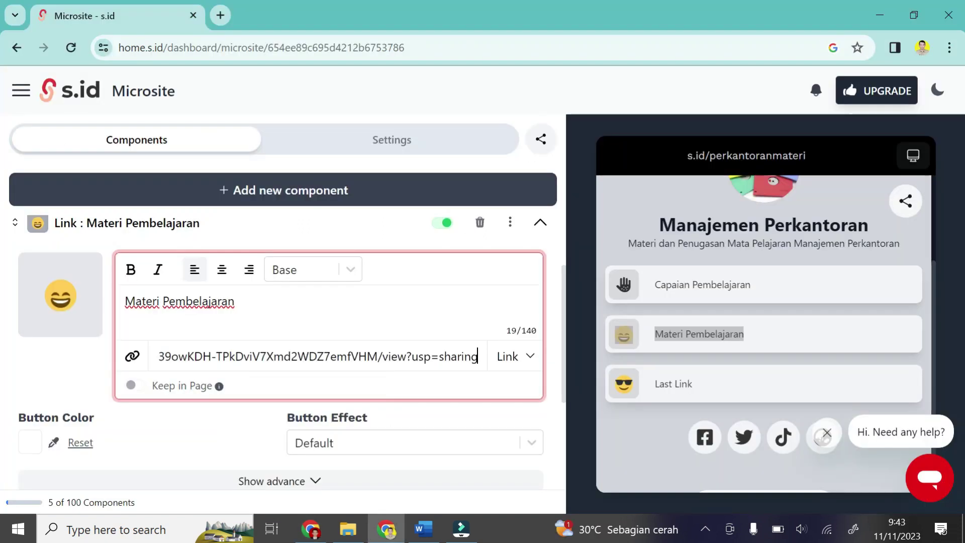
click(543, 229)
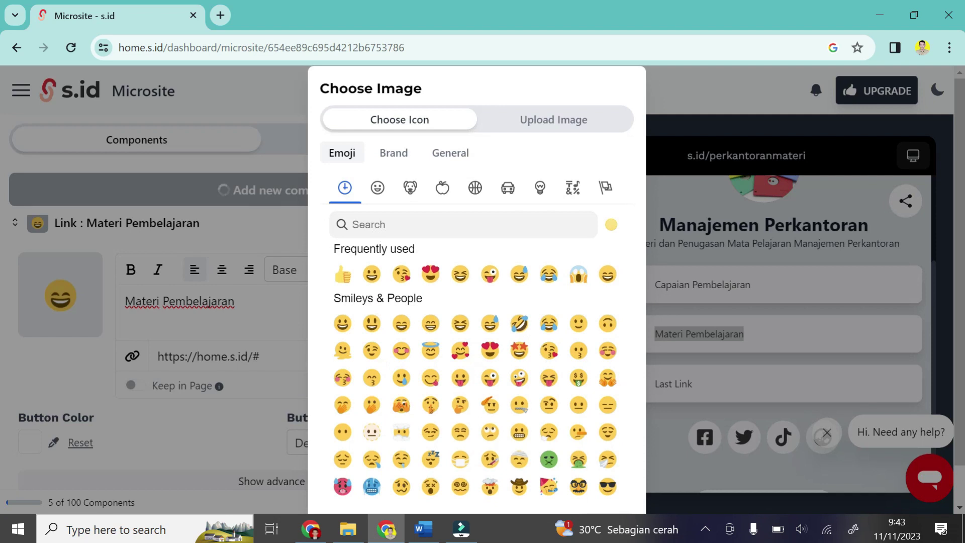
Change the Materi Pembelajaran link's image to the half-filled circle icon from the General icon set and collapse the component.
click(439, 151)
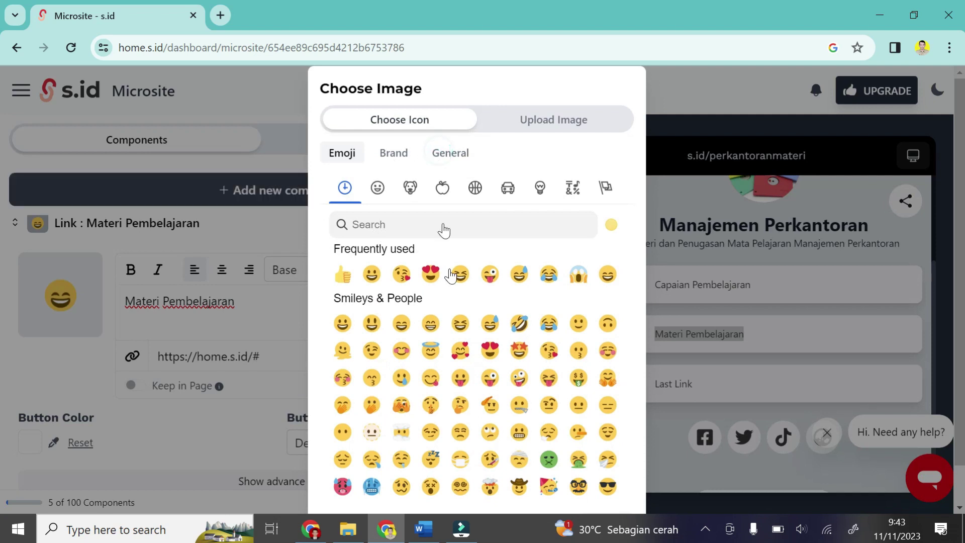
click(460, 363)
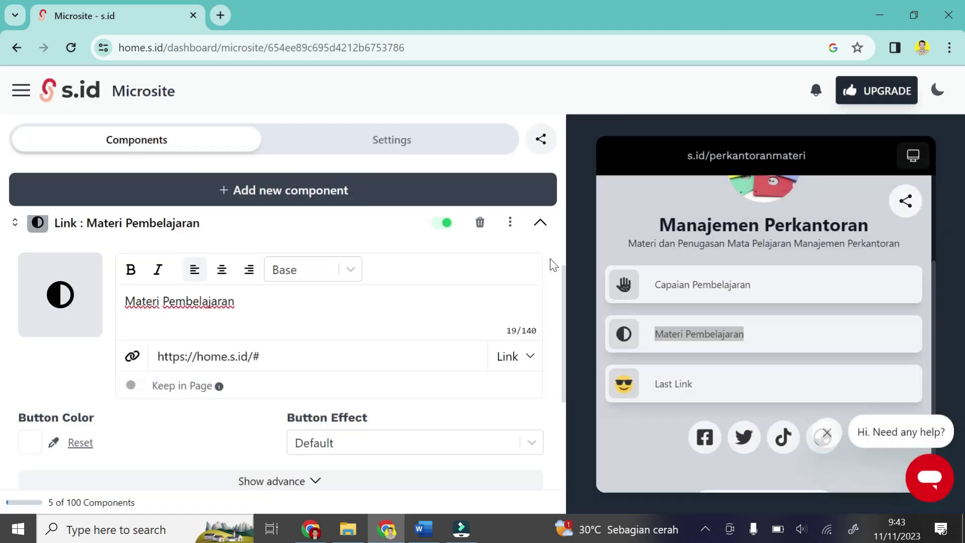
click(540, 224)
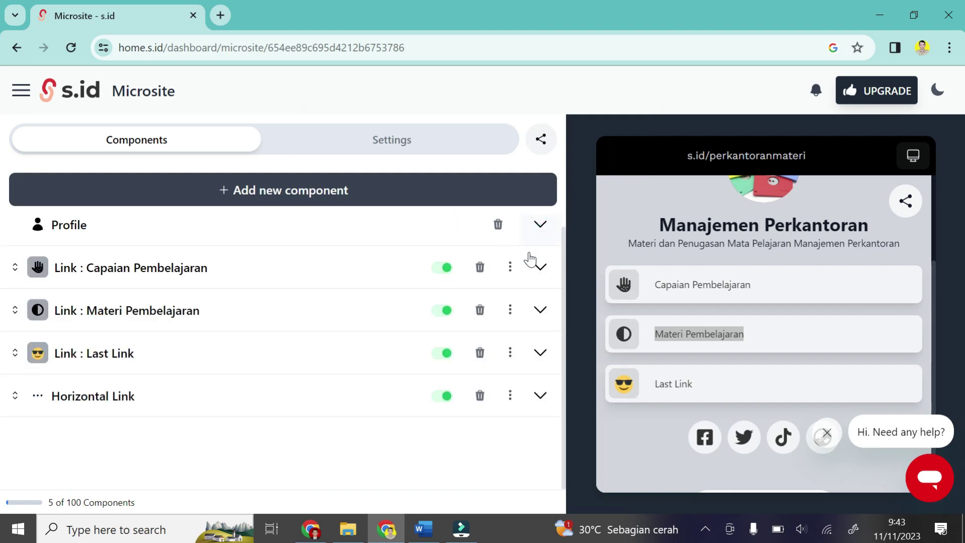
Expand the Last Link component and replace its title with "Penilain Teori".
click(540, 353)
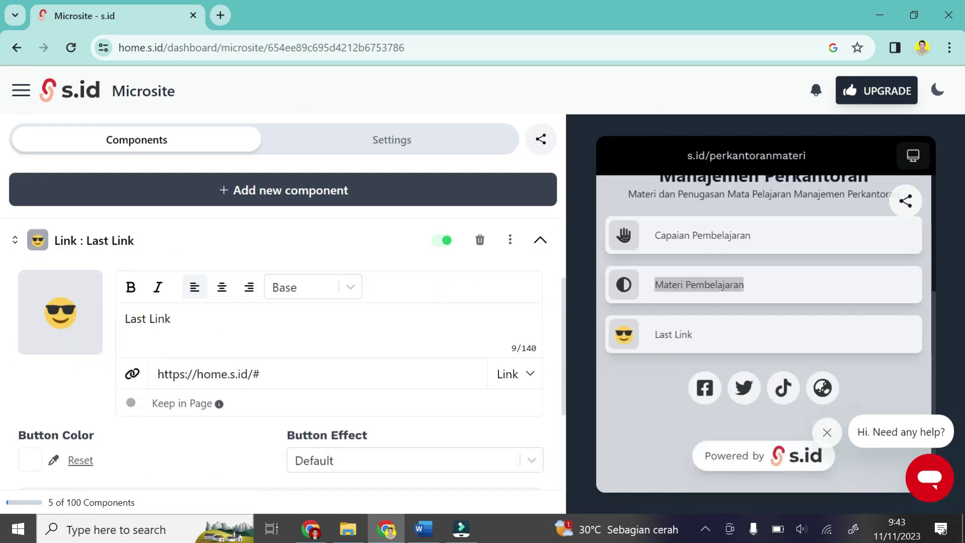
triple_click(231, 333)
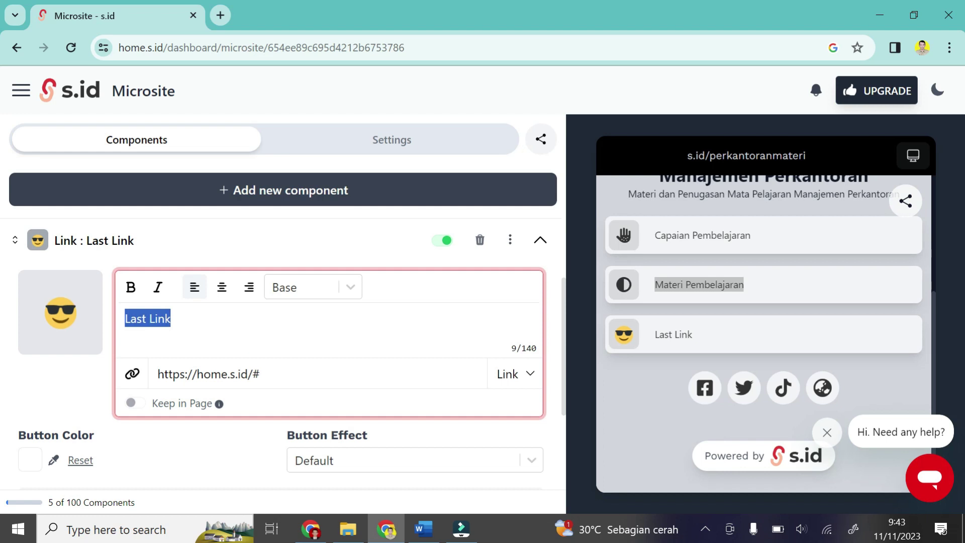
text(Penilain)
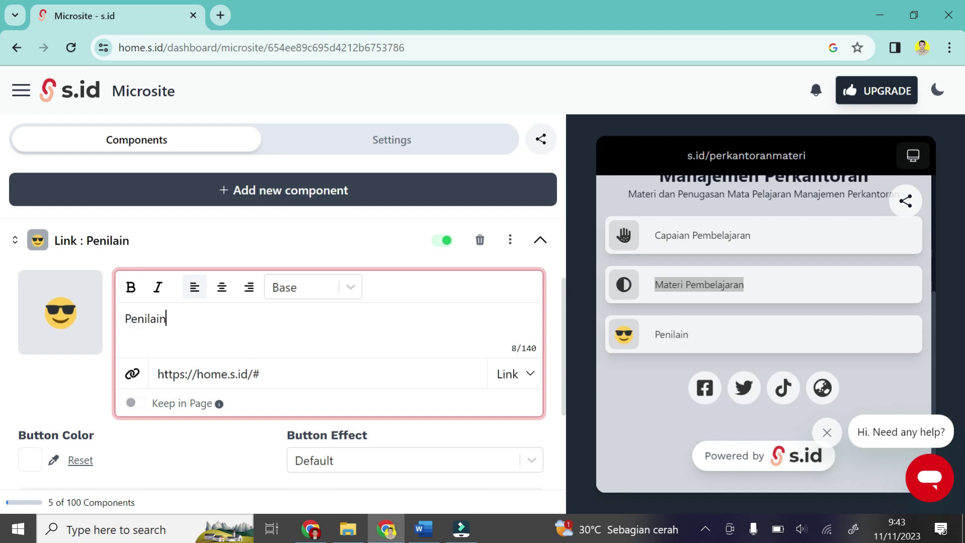
text( Teor)
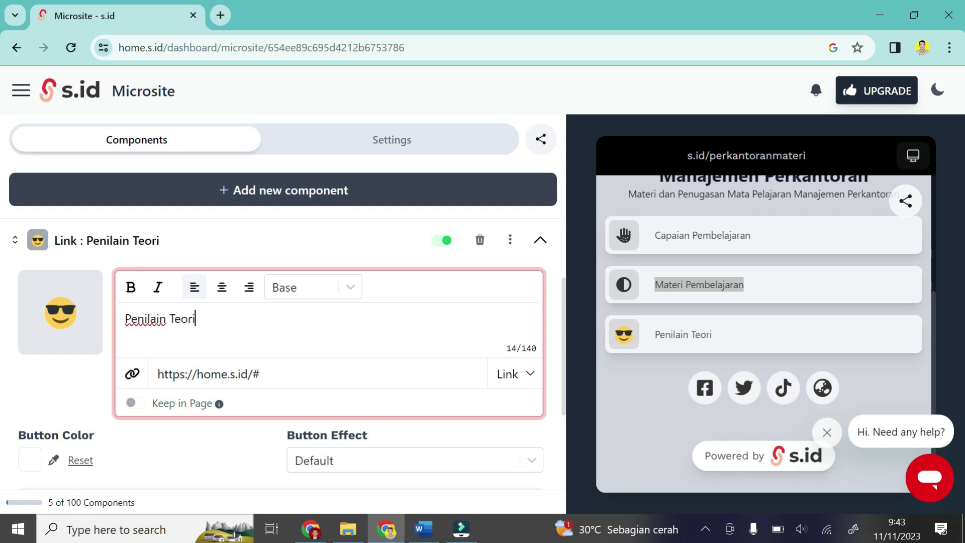
text(i)
Change the Penilain Teori link's image to the centre-align lines icon from the General icon set.
mouse_move(83, 314)
click(85, 333)
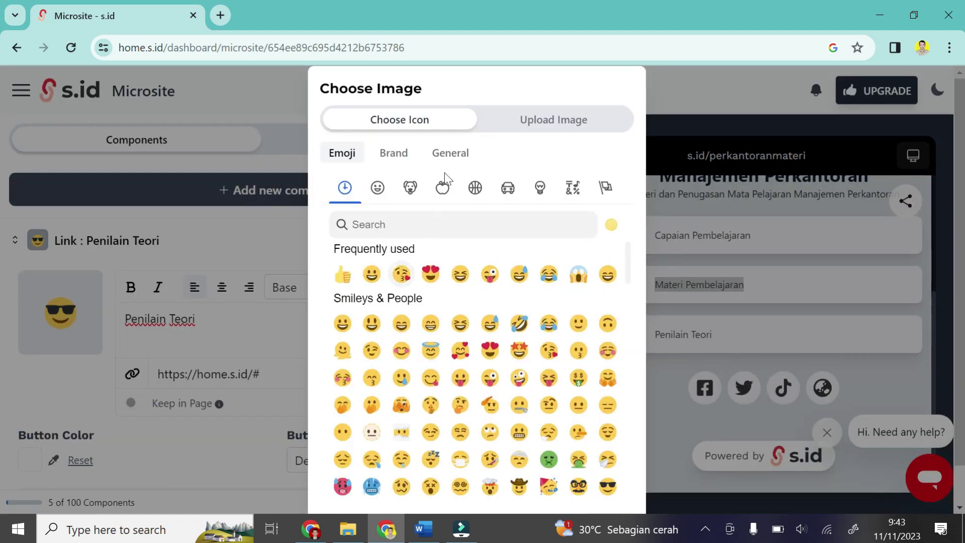
click(452, 154)
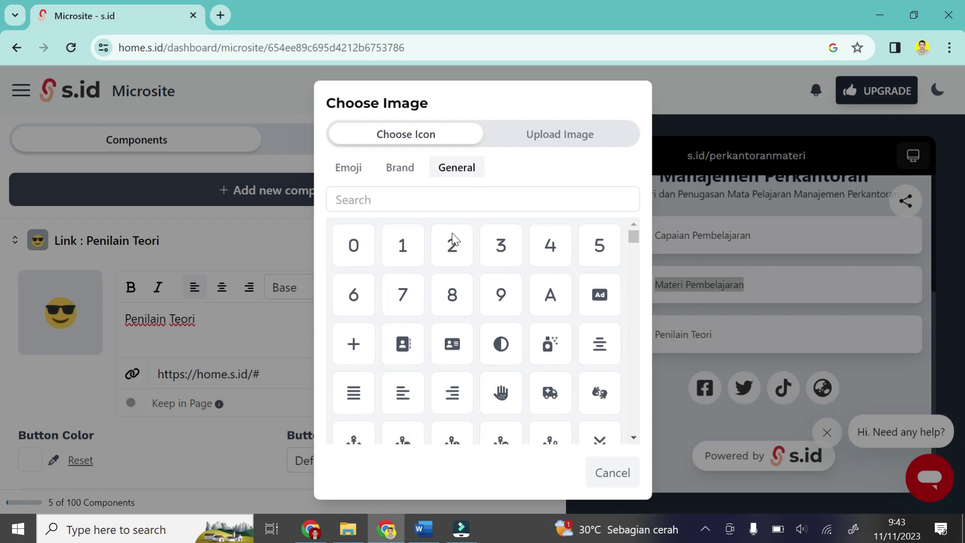
click(600, 344)
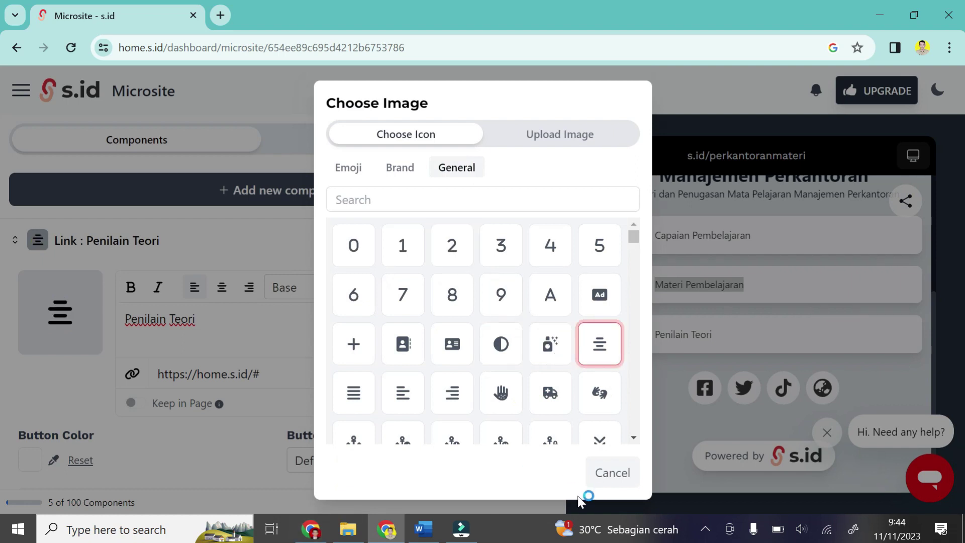
click(610, 484)
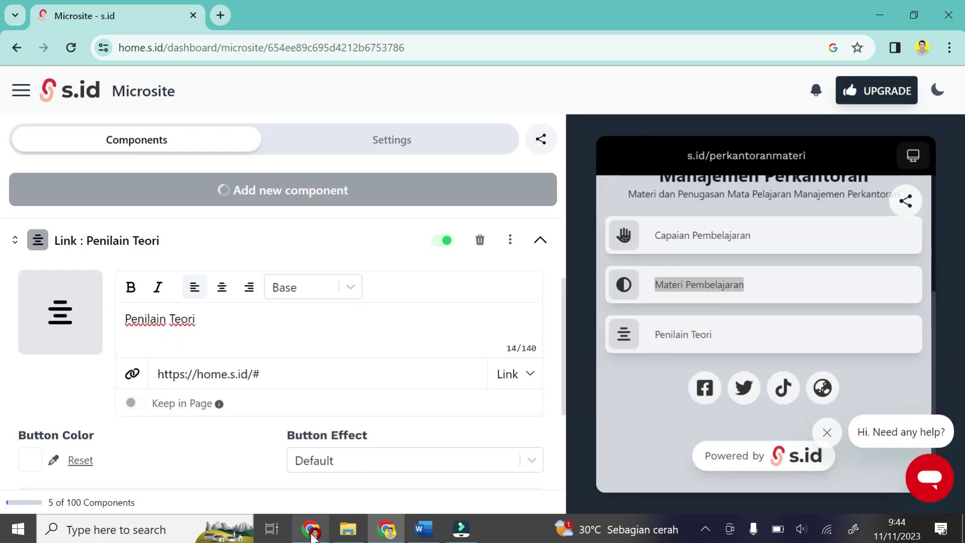
Switch to the other Chrome window and copy the response link of the Google Forms form Mail Handling 2023.
click(312, 534)
click(666, 5)
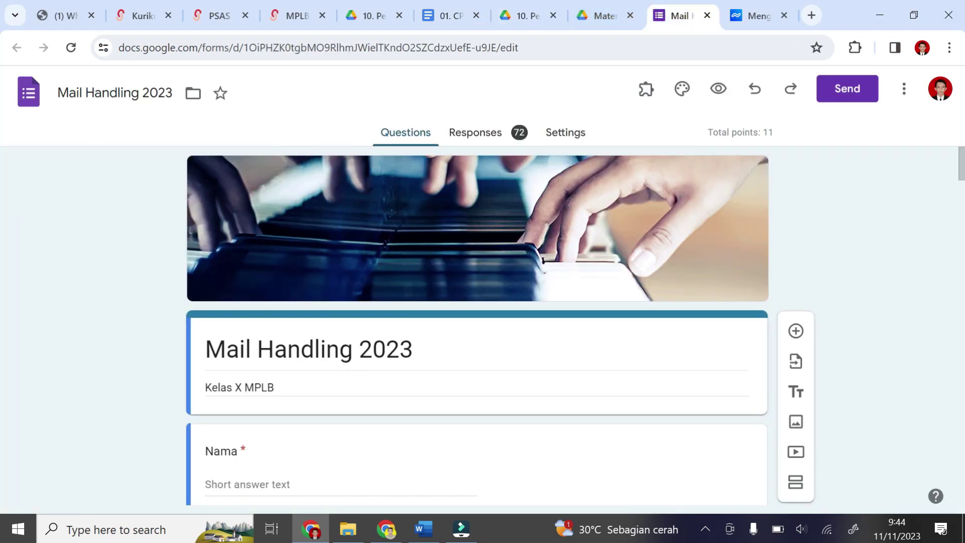
click(852, 91)
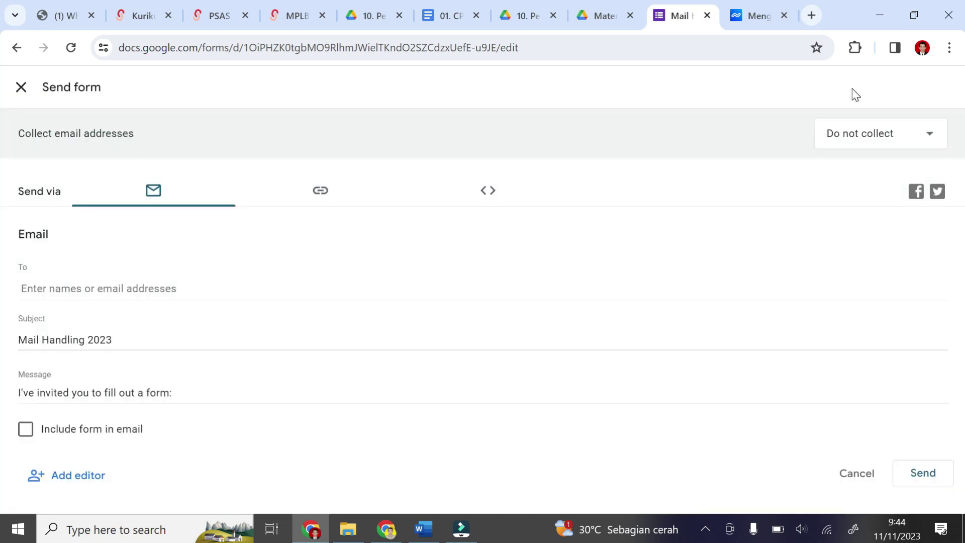
click(319, 197)
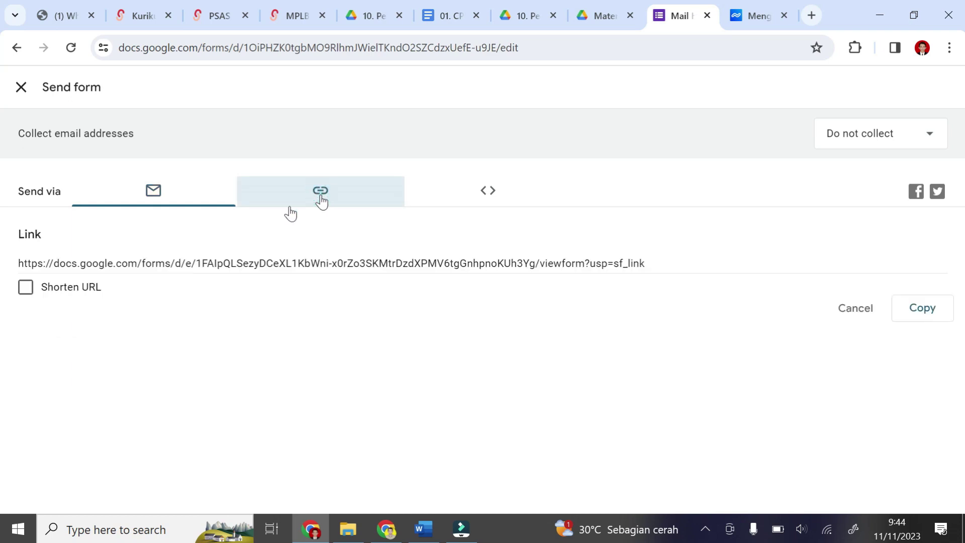
click(926, 309)
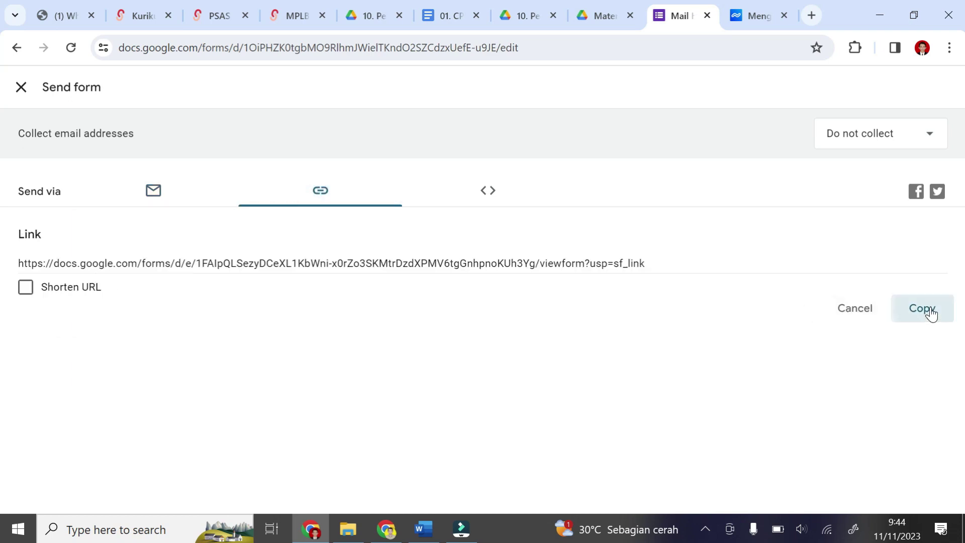
click(868, 315)
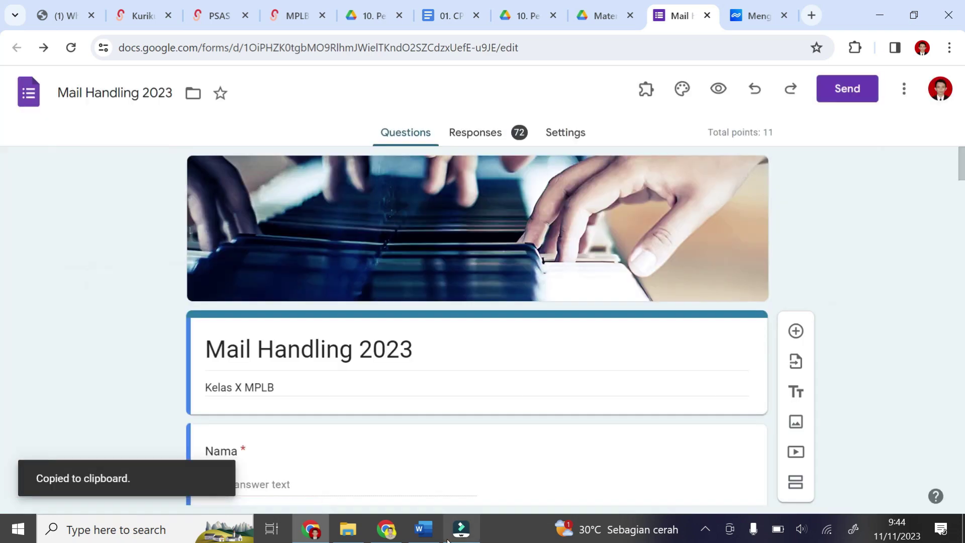
Return to the microsite editor and paste the copied form link as the Penilain Teori link's address.
click(387, 529)
triple_click(209, 374)
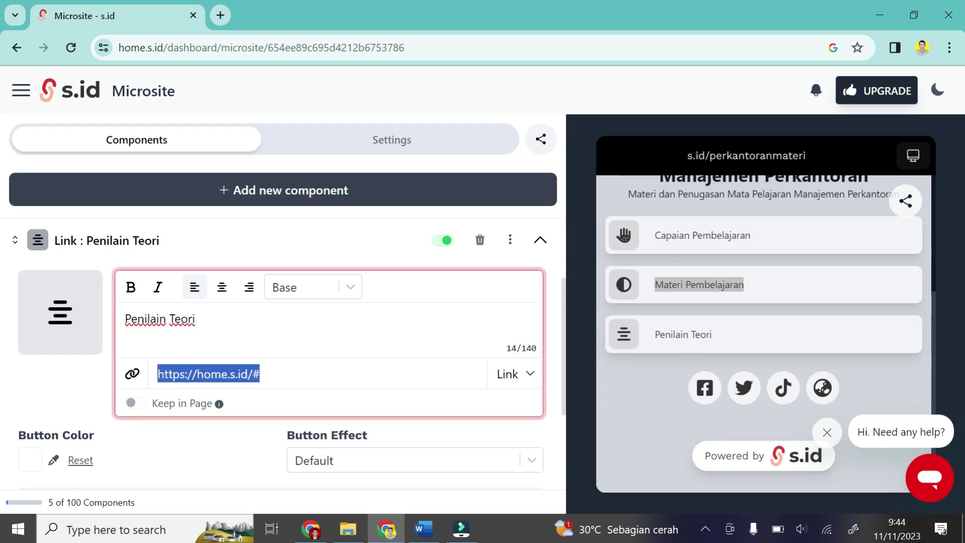
key(ctrl+v)
click(556, 325)
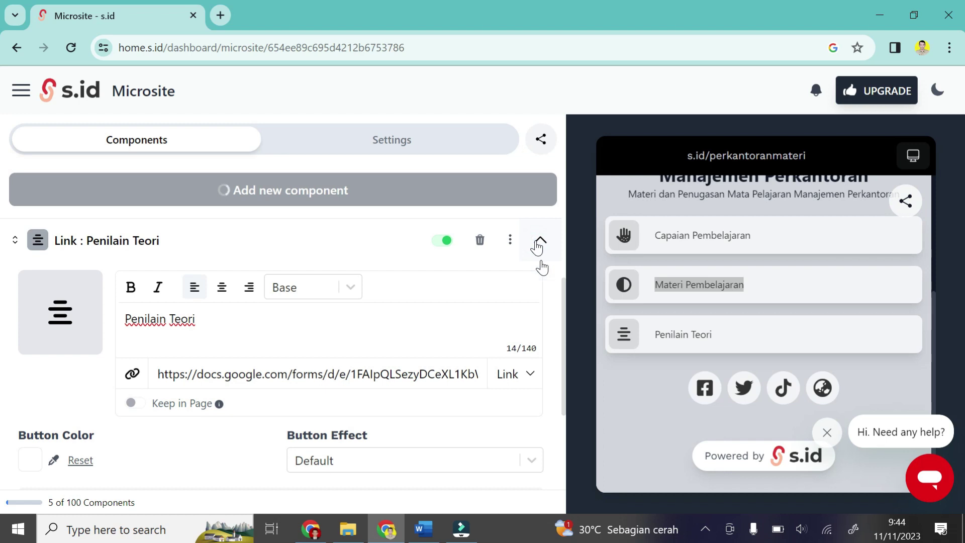
Add a new Link component to the microsite.
drag(564, 317, 568, 278)
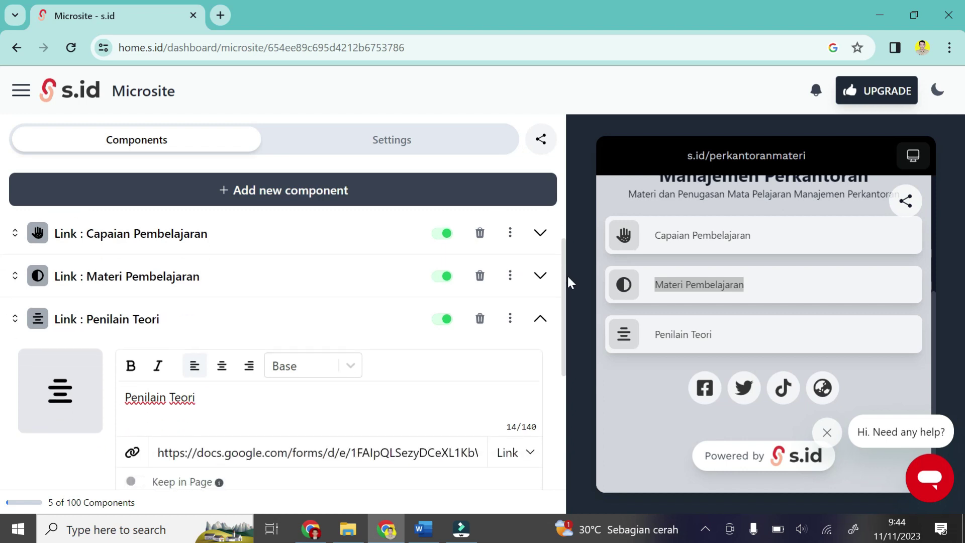
click(302, 195)
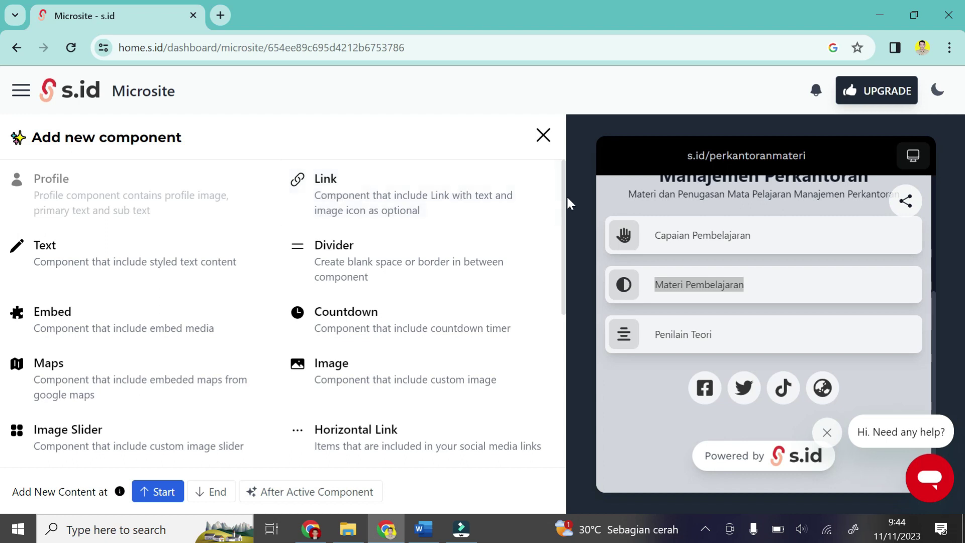
mouse_move(565, 197)
mouse_down()
mouse_move(566, 247)
mouse_move(565, 192)
mouse_up()
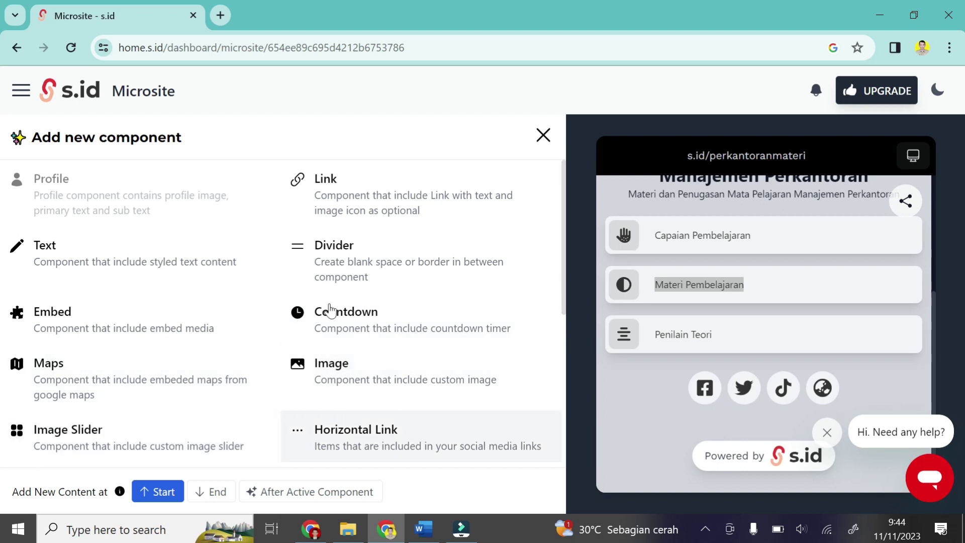
click(384, 191)
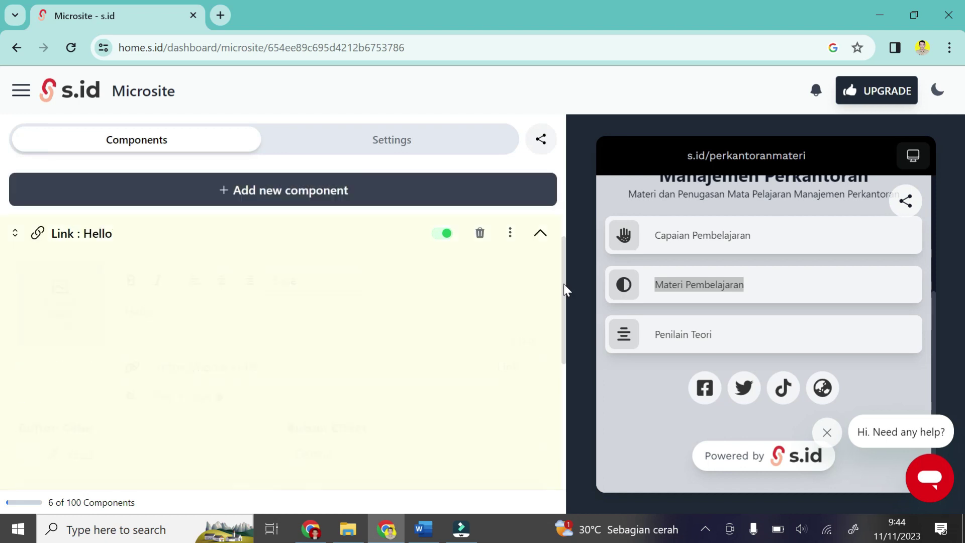
Collapse the new Hello link and move it below the Penilain Teori link in the component order.
scroll(563, 285, up, 1)
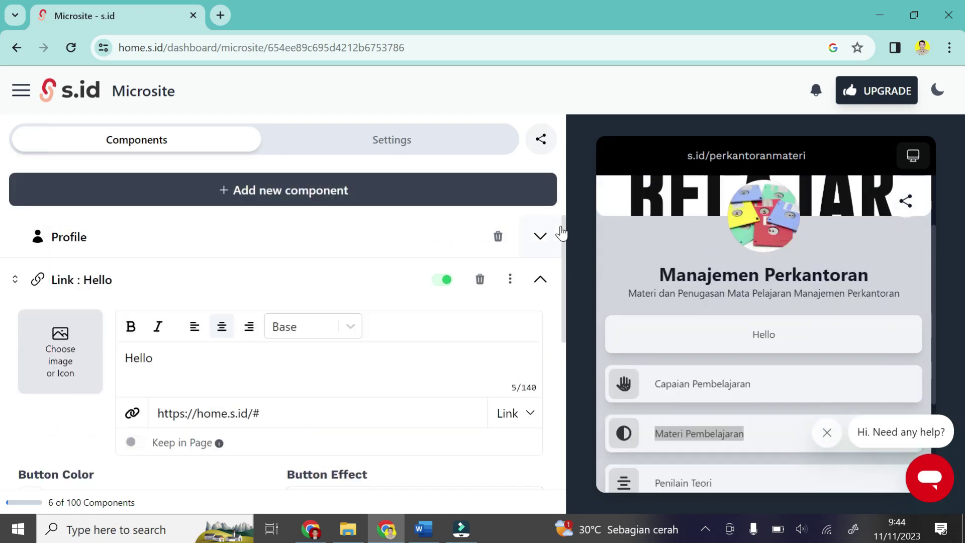
click(552, 279)
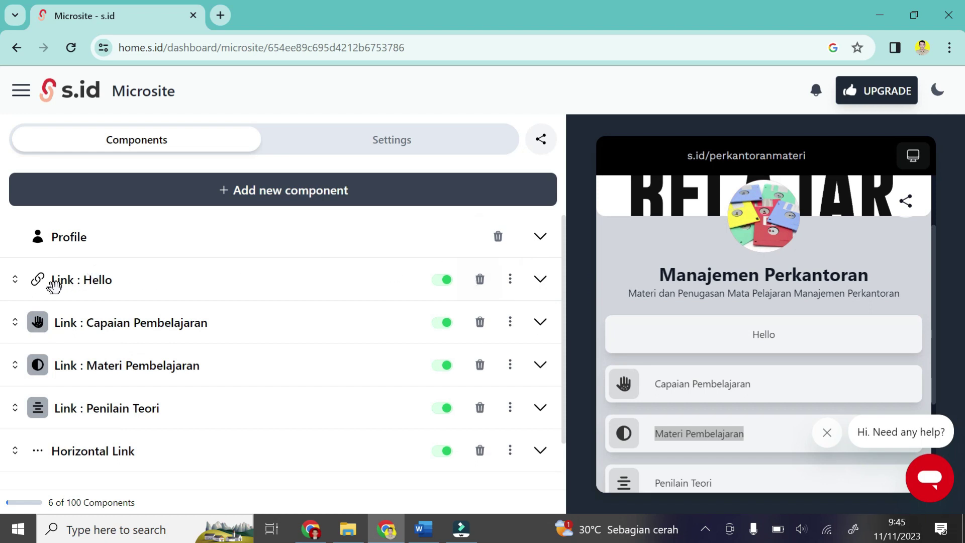
drag(64, 283, 88, 418)
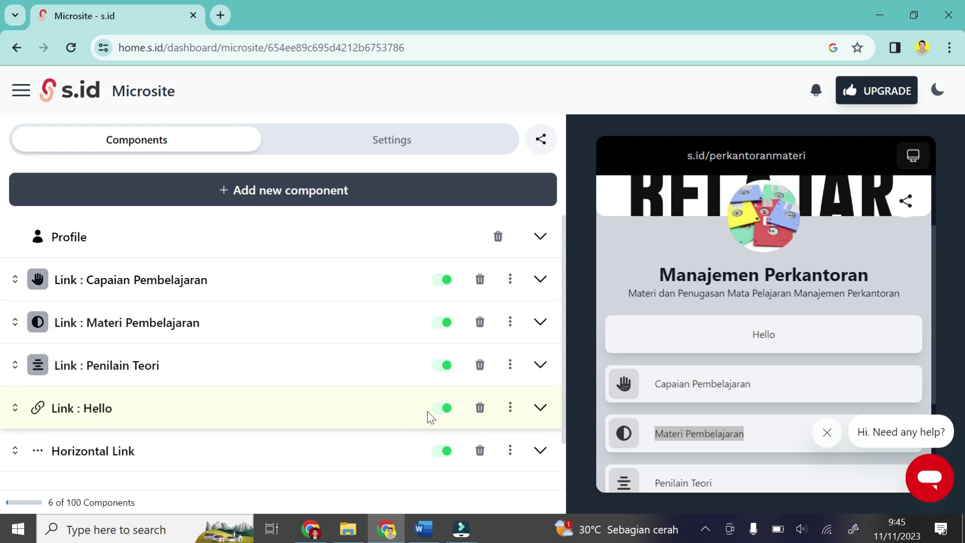
Give the Hello link the anchor icon with a cross mark and change its title to Penilaian Projek.
click(540, 415)
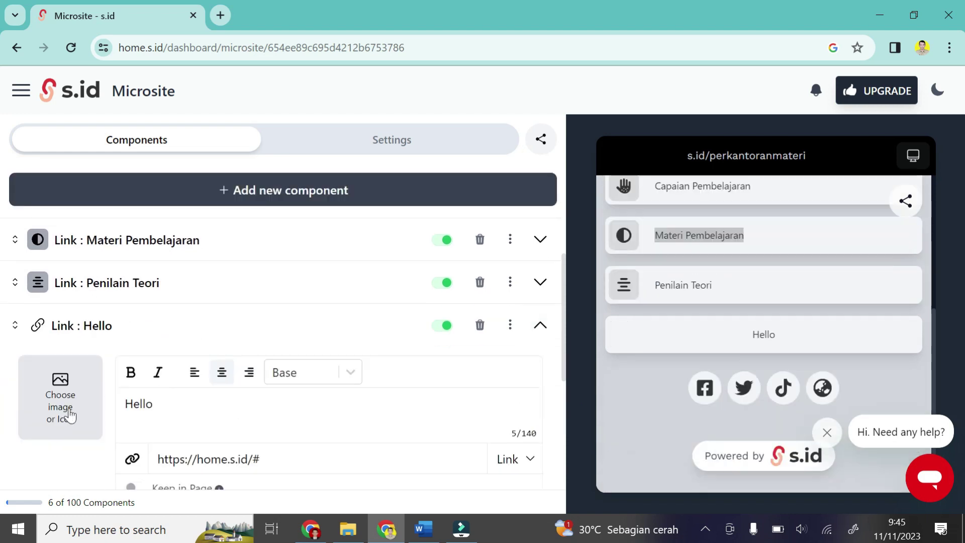
click(68, 409)
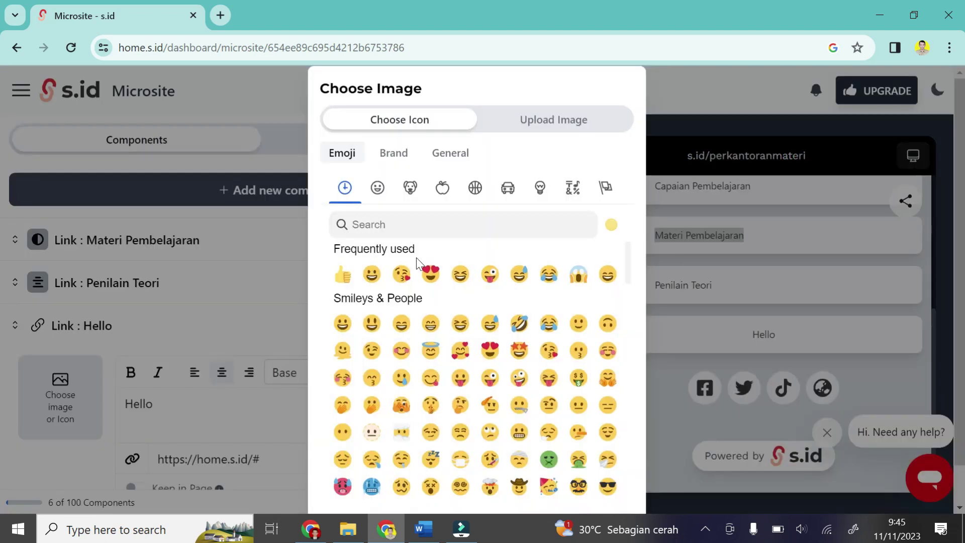
click(599, 467)
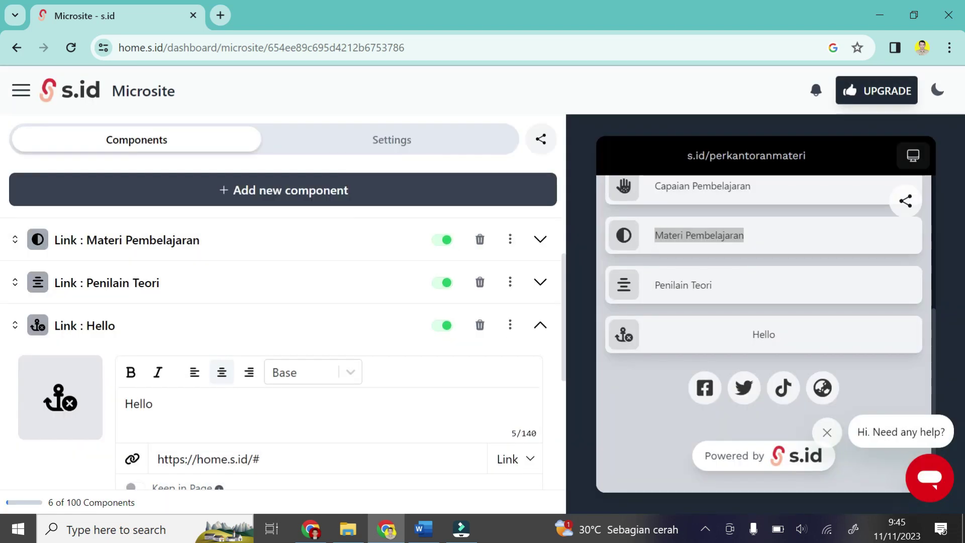
double_click(139, 404)
text(Peni)
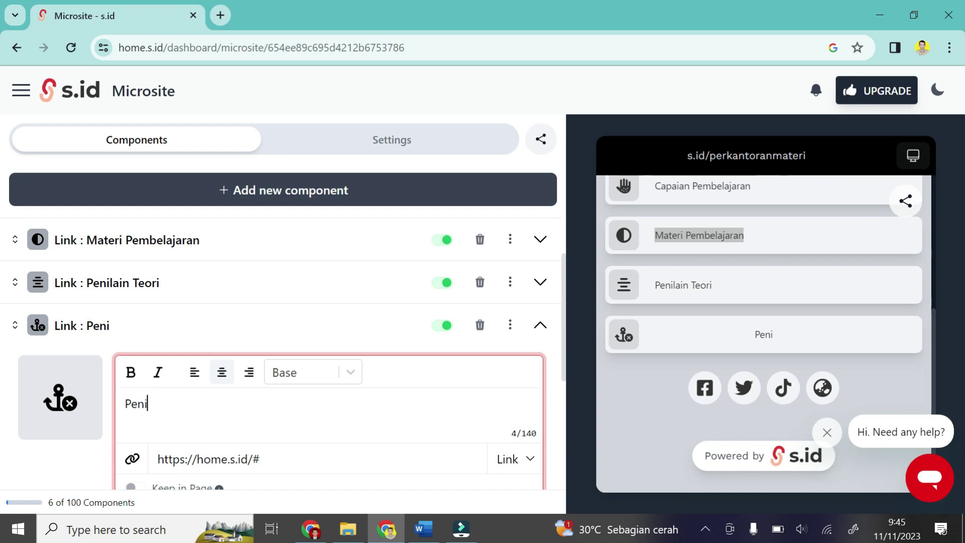
text(laian Projek)
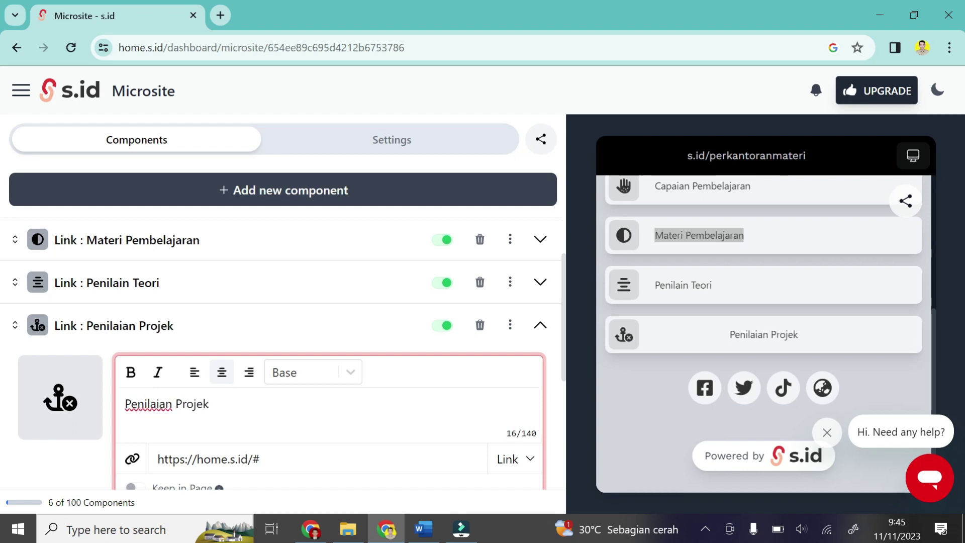
Switch to the other Chrome window and copy the share link of the Tugas Poster dan Komik X MPLB PDF in the Materi MPLB Drive folder.
click(311, 531)
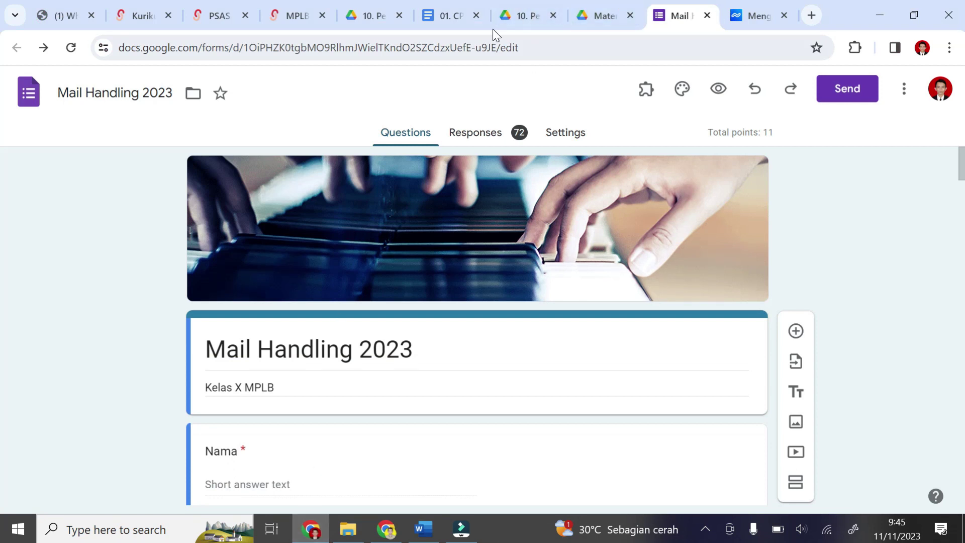
click(445, 22)
click(500, 17)
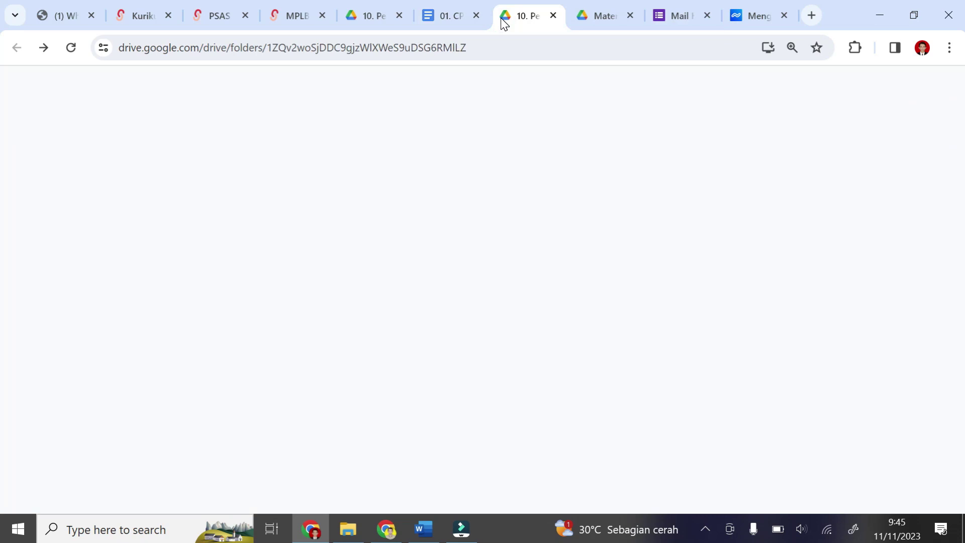
click(357, 16)
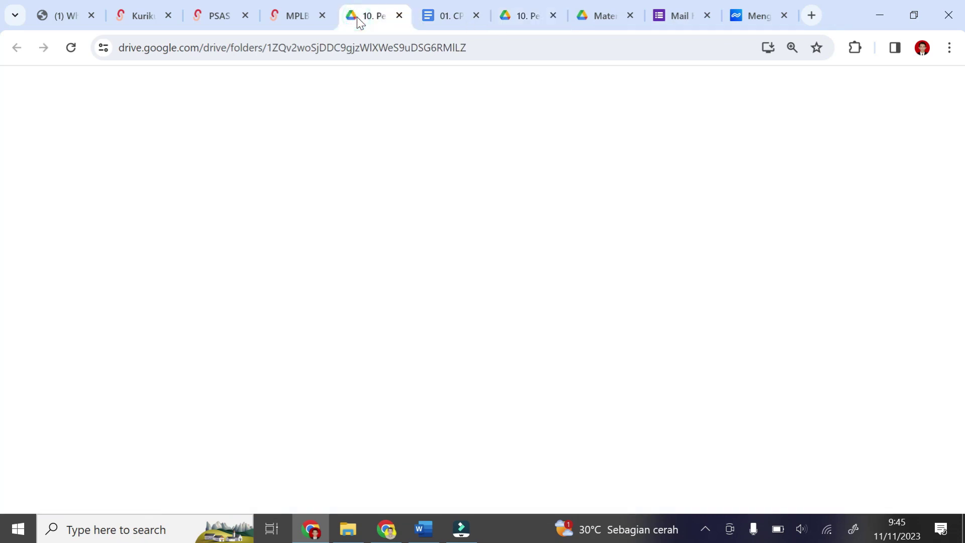
click(591, 16)
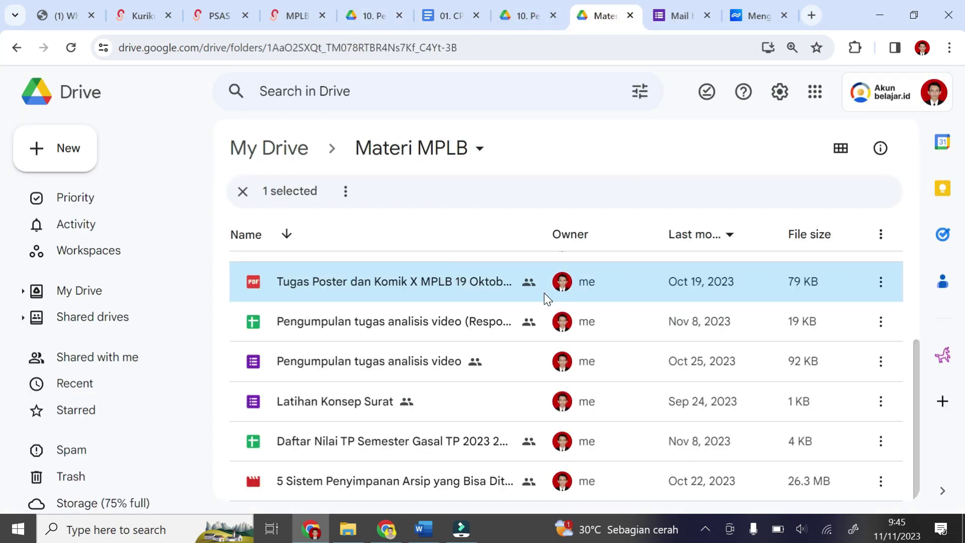
drag(916, 397, 911, 348)
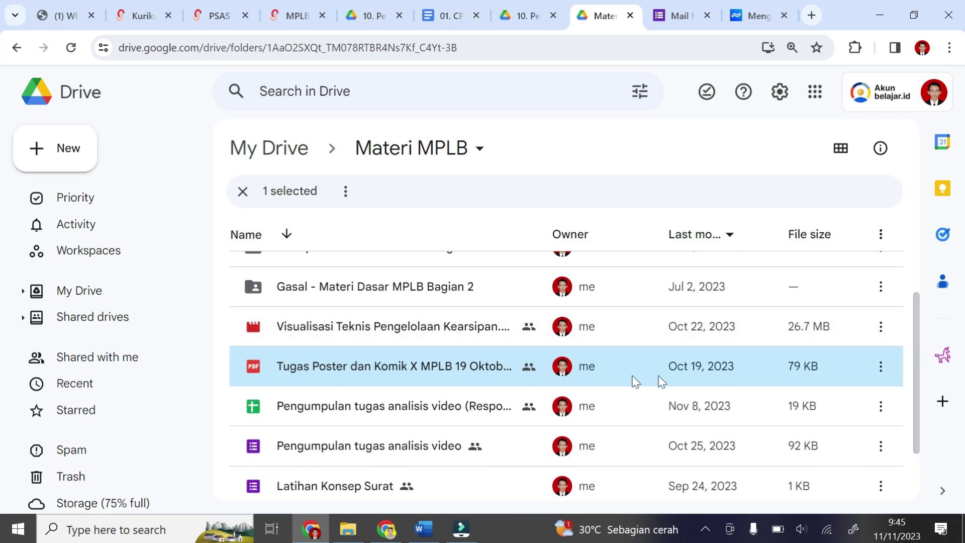
click(878, 367)
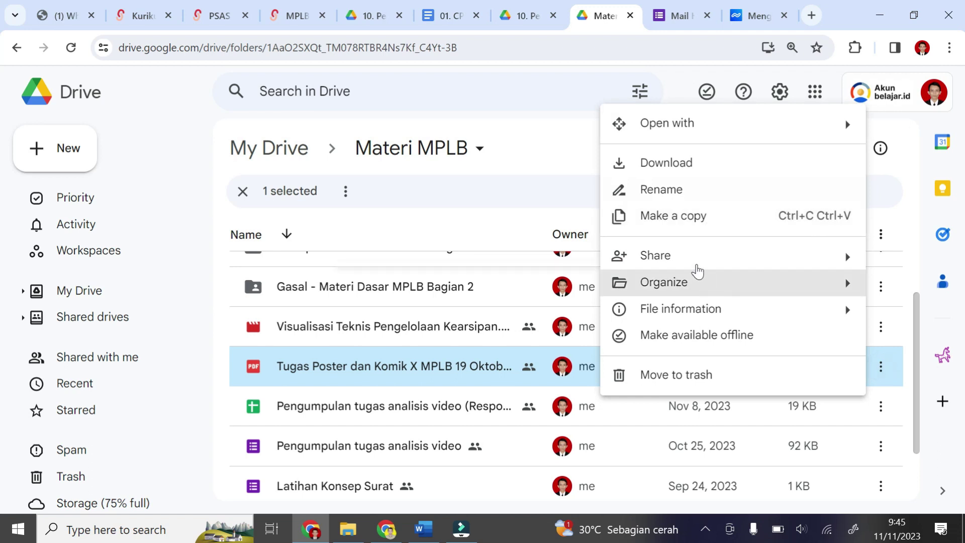
mouse_move(696, 265)
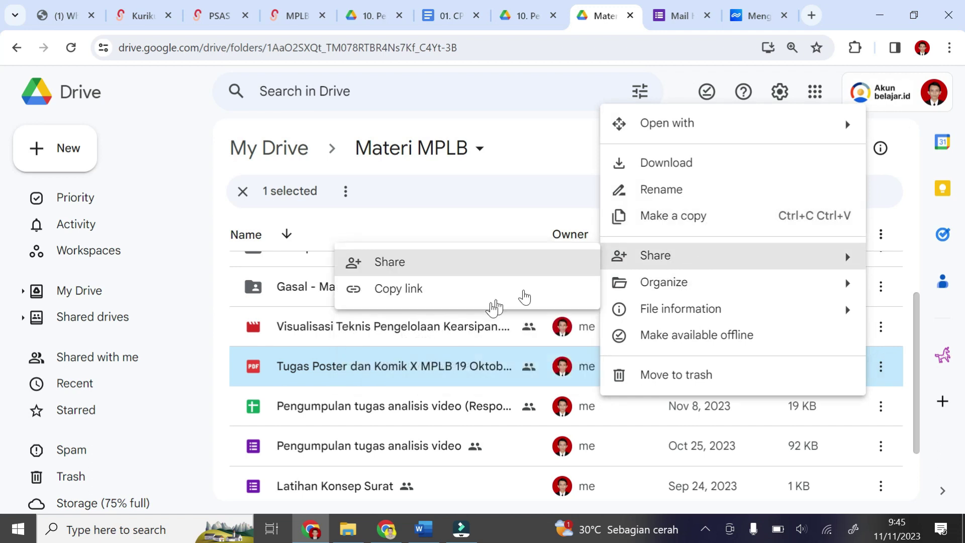
click(429, 289)
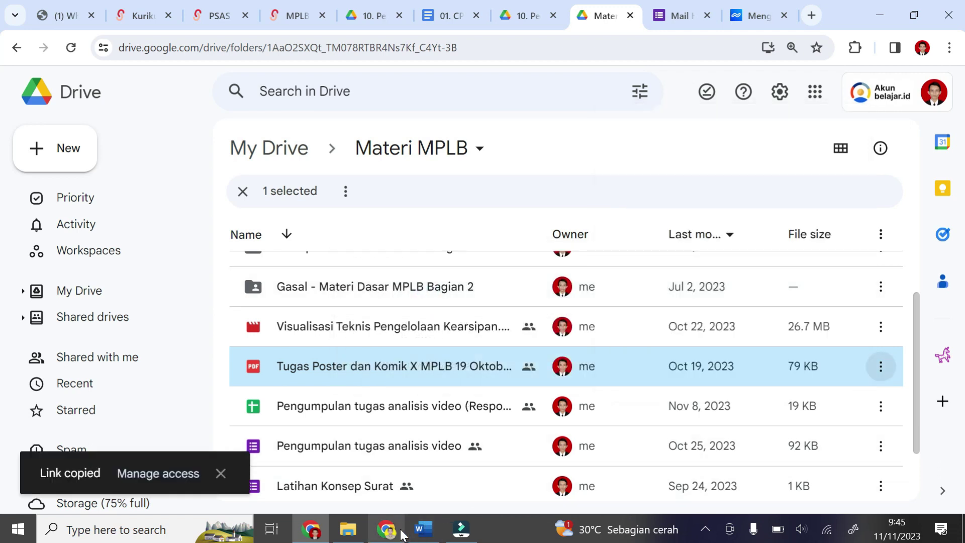
Return to the microsite editor and paste the copied Drive link as the Penilaian Projek link's address.
click(403, 534)
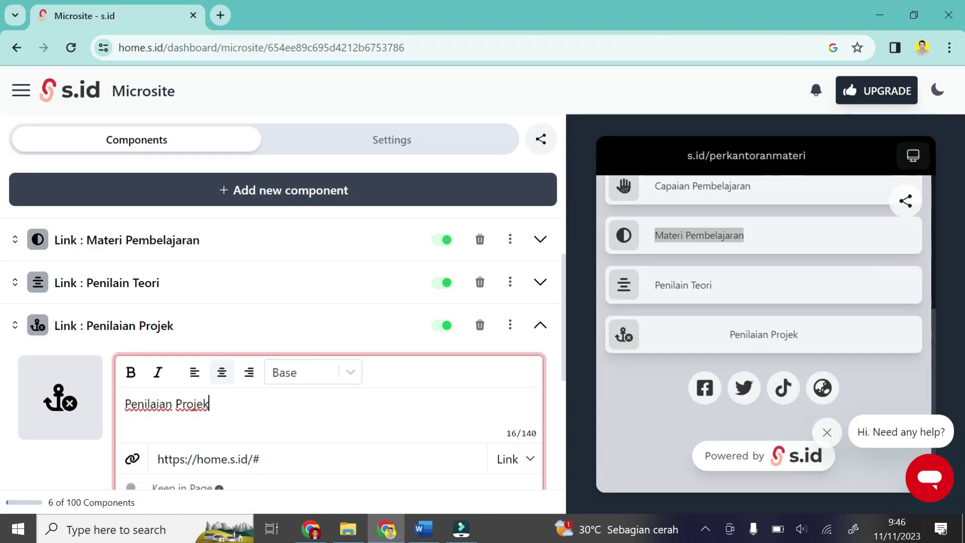
triple_click(259, 459)
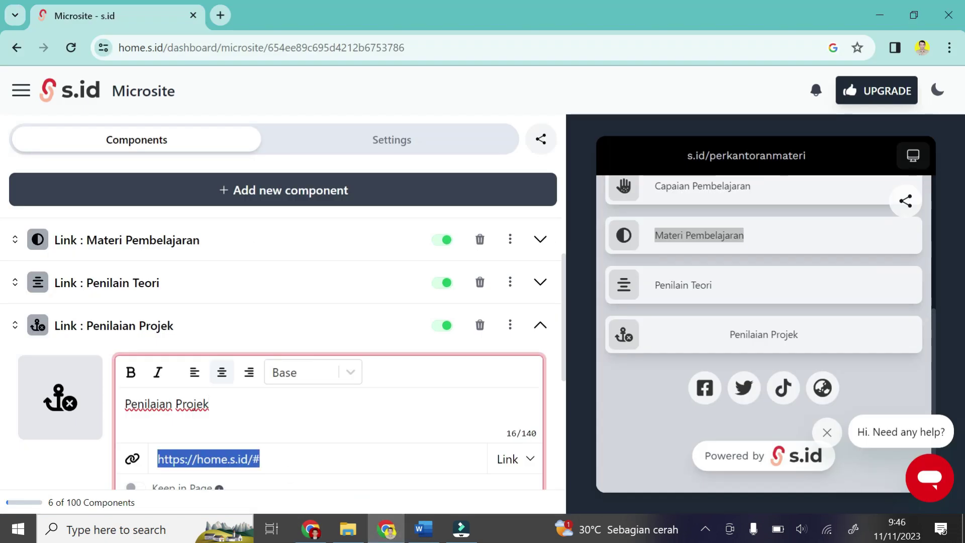
key(ctrl+v)
click(535, 336)
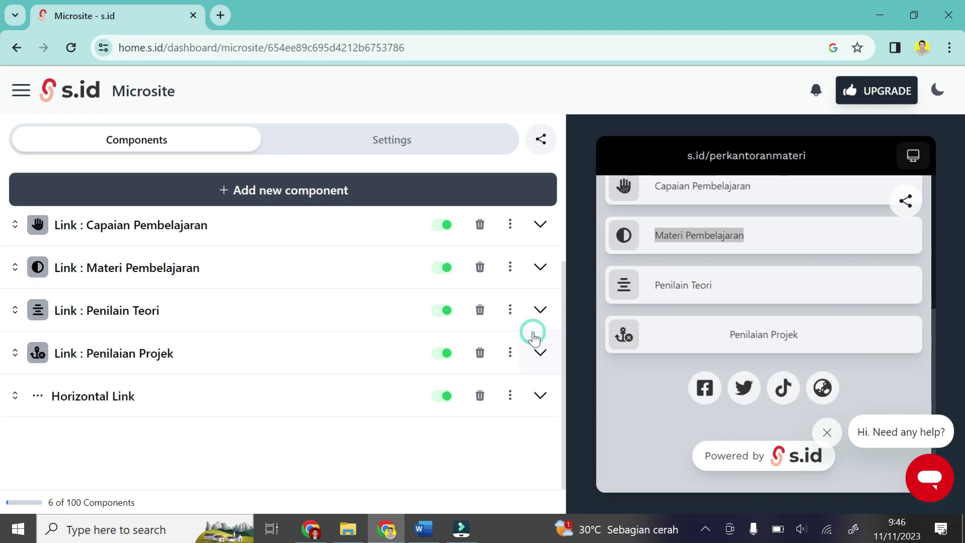
Left-align the Penilaian Projek link's title, collapse its settings and check the microsite preview.
click(541, 356)
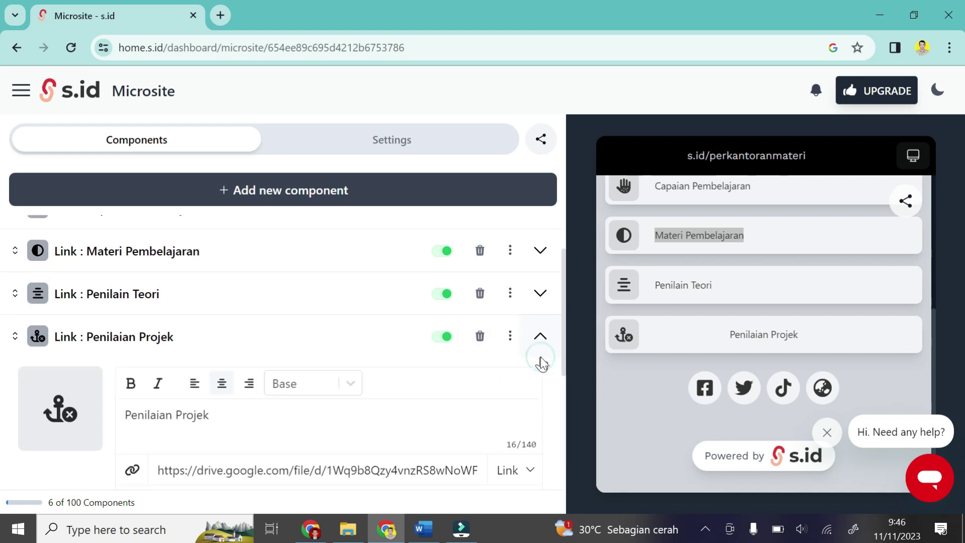
click(195, 269)
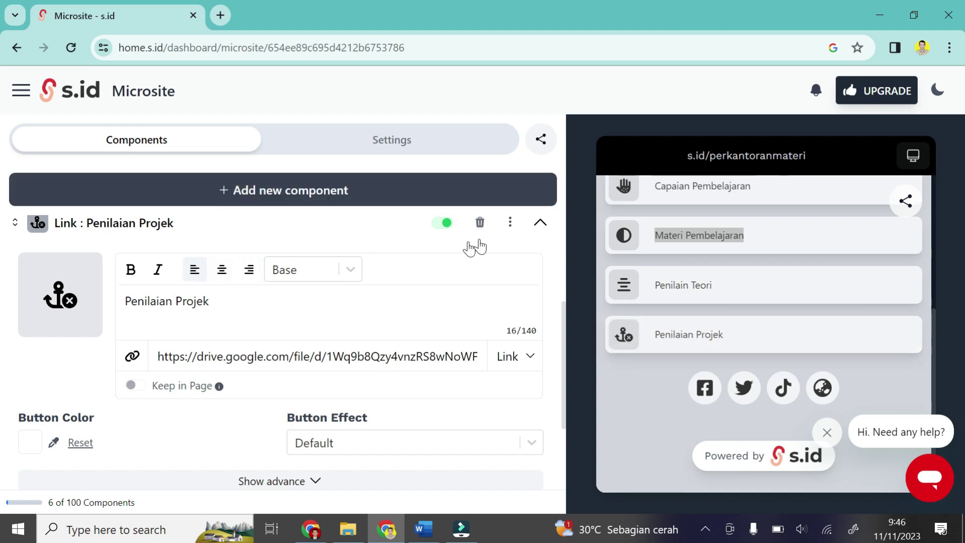
click(540, 224)
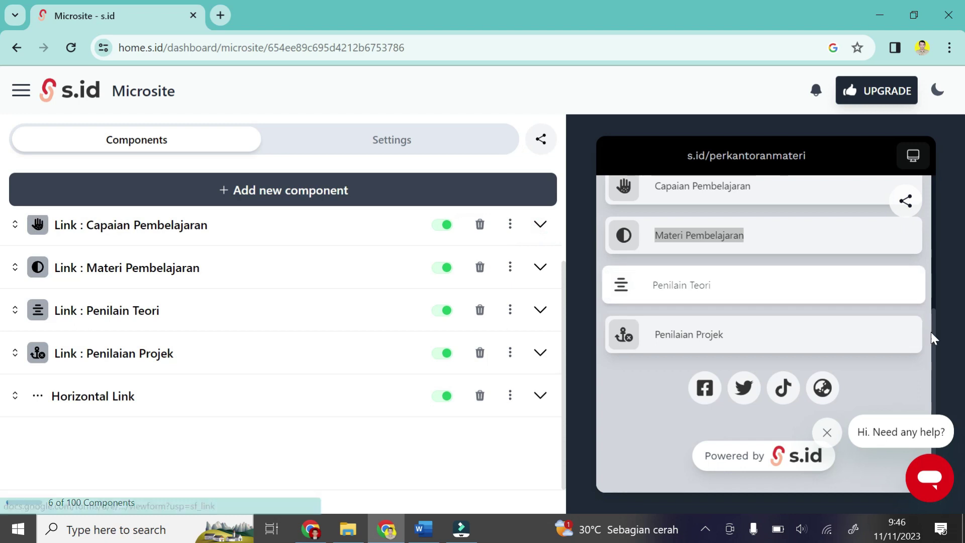
drag(935, 340, 946, 190)
scroll(912, 381, down, 5)
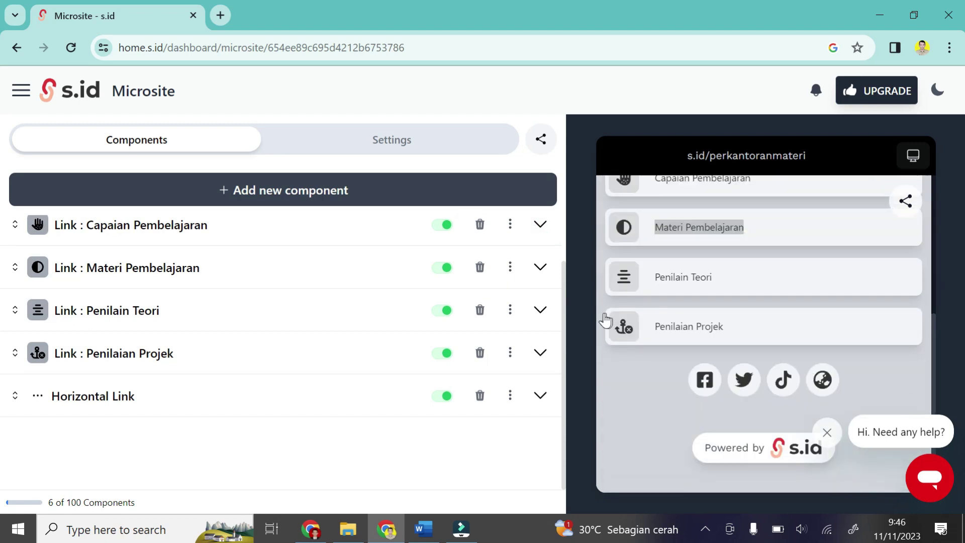
Open the Horizontal Link component and remove its Facebook and globe entries.
click(544, 397)
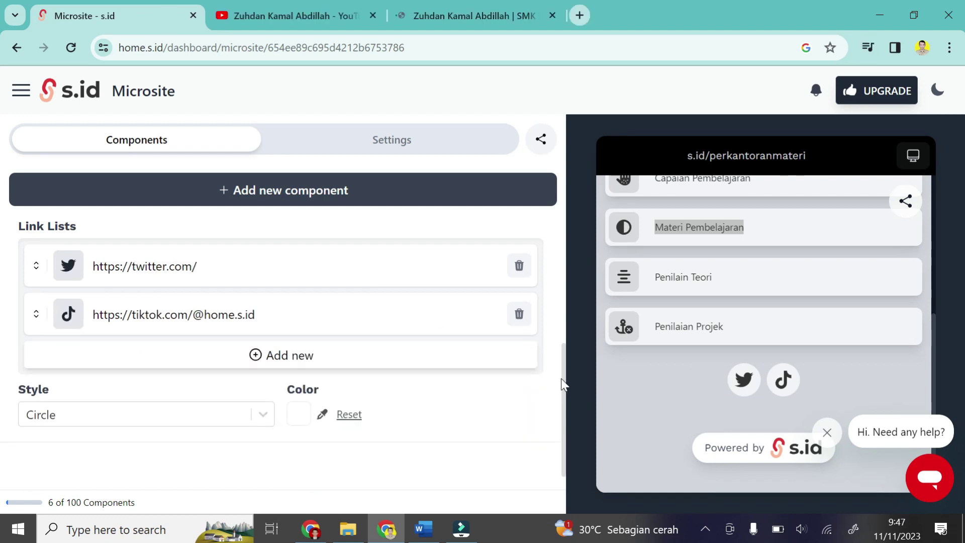
drag(563, 383, 563, 350)
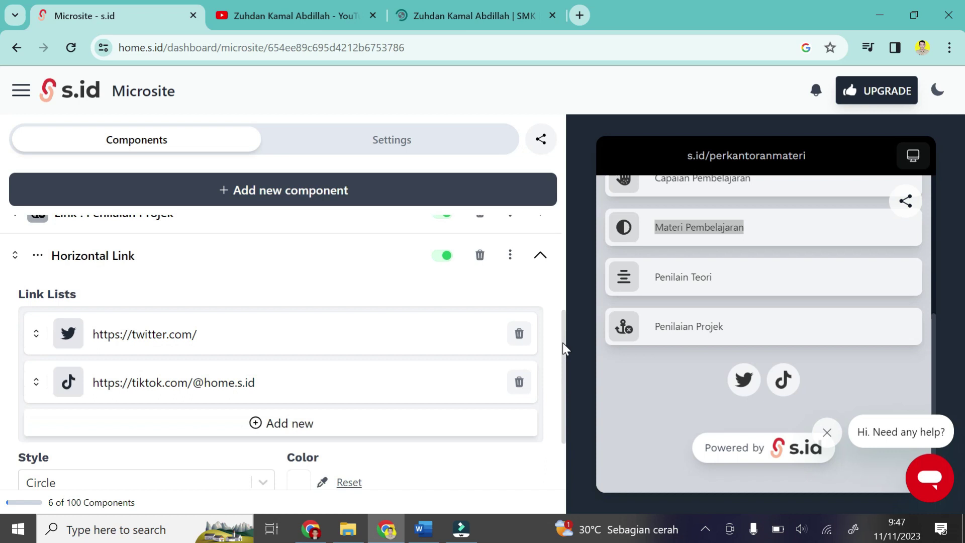
Replace the Twitter entry's address with the one copied from the open YouTube channel tab and give it the YouTube icon.
click(262, 18)
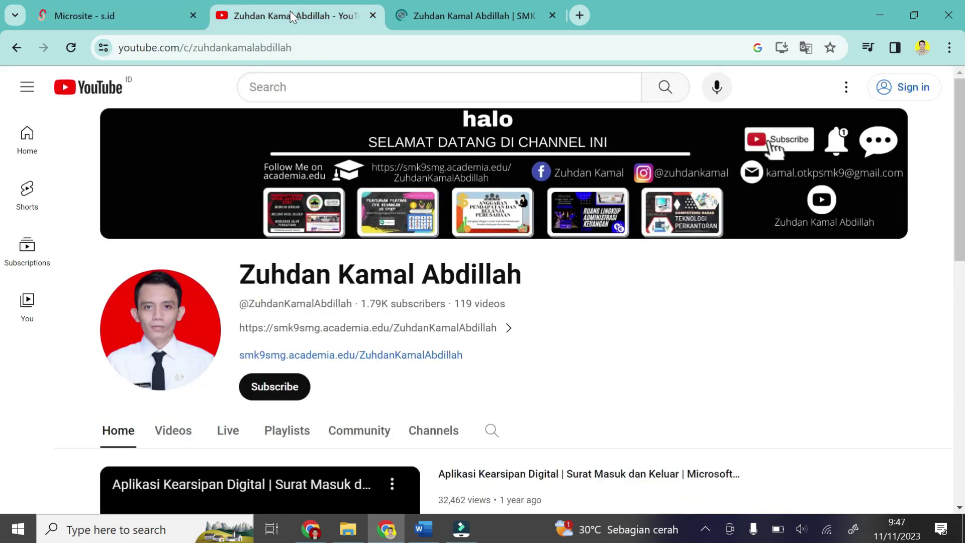
click(294, 46)
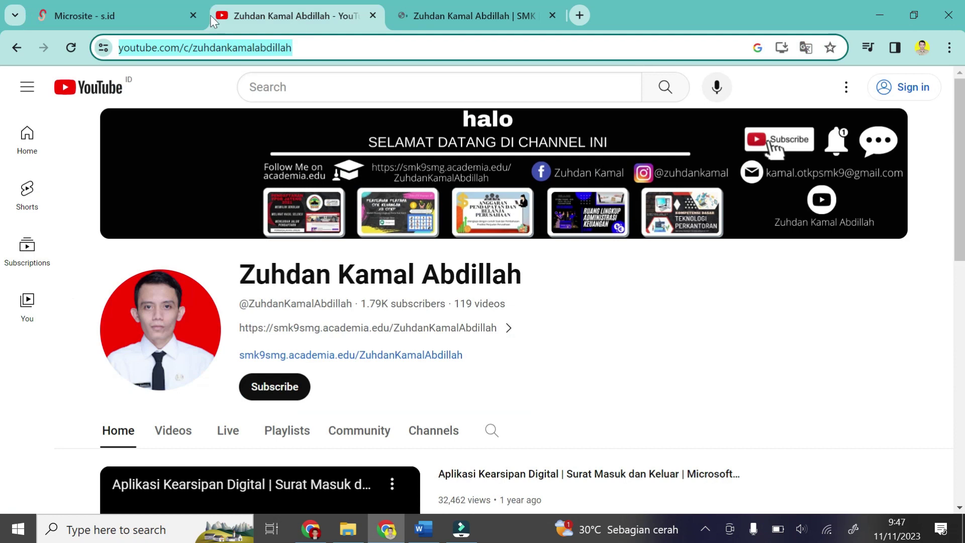
click(115, 15)
click(201, 335)
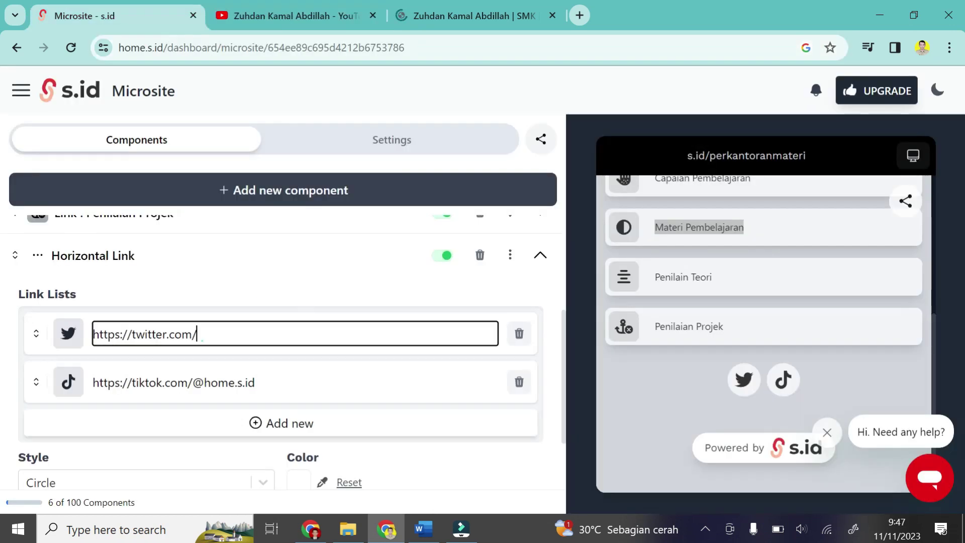
key(ctrl+a)
key(ctrl+v)
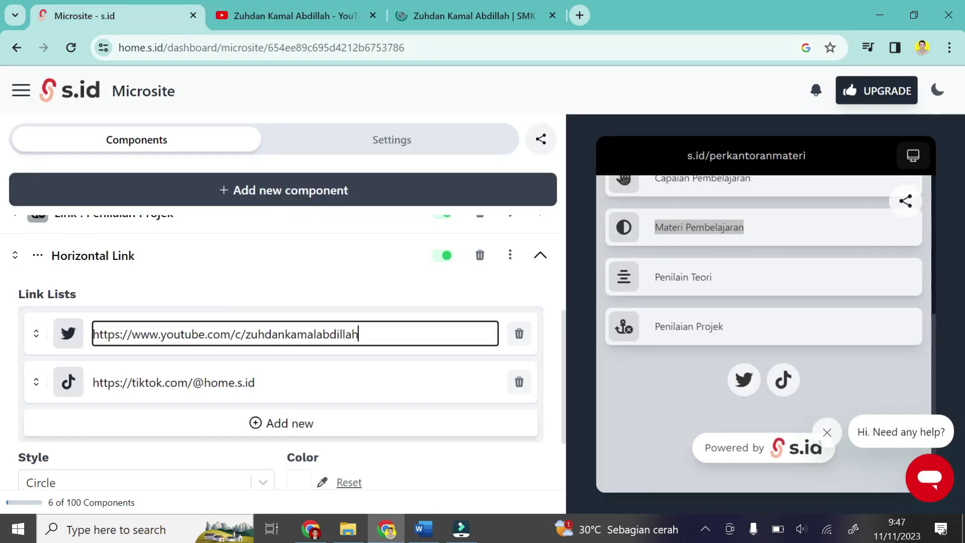
click(68, 334)
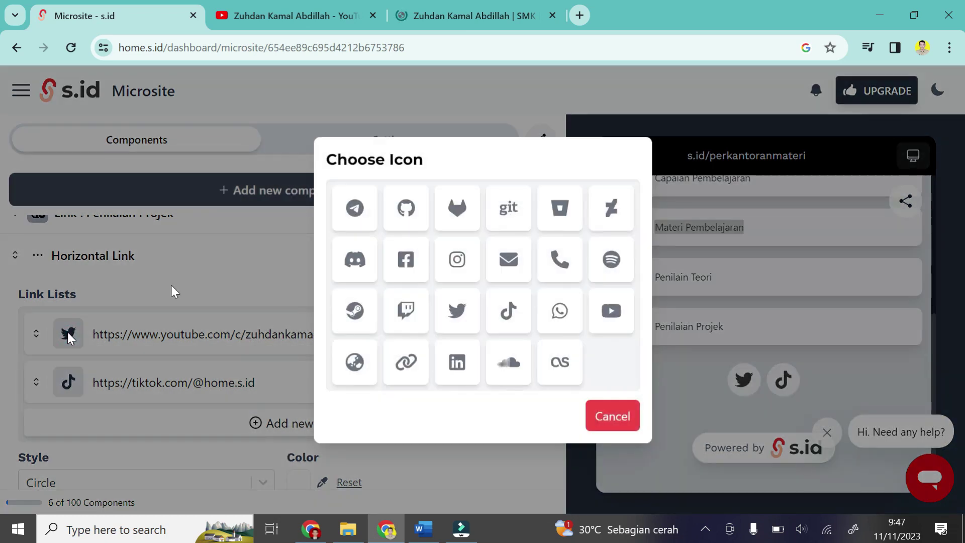
click(609, 320)
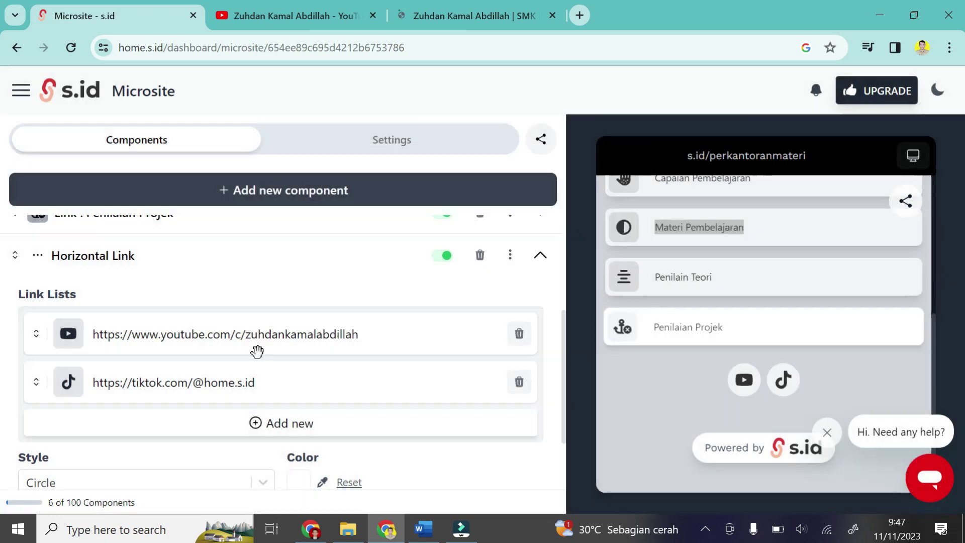
Try to replace the TikTok entry's address in the Horizontal Link with the one copied from the open Academia profile tab.
click(441, 15)
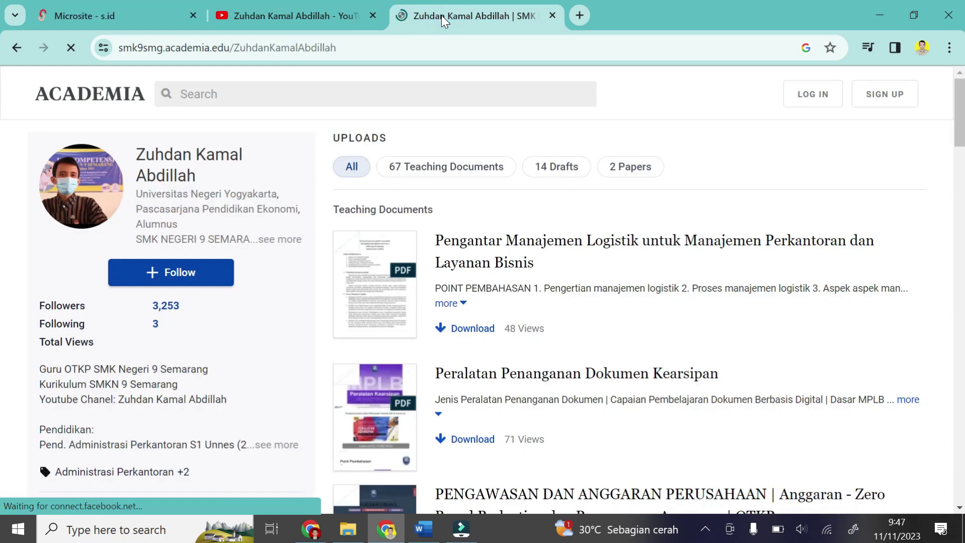
click(280, 49)
key(ctrl+c)
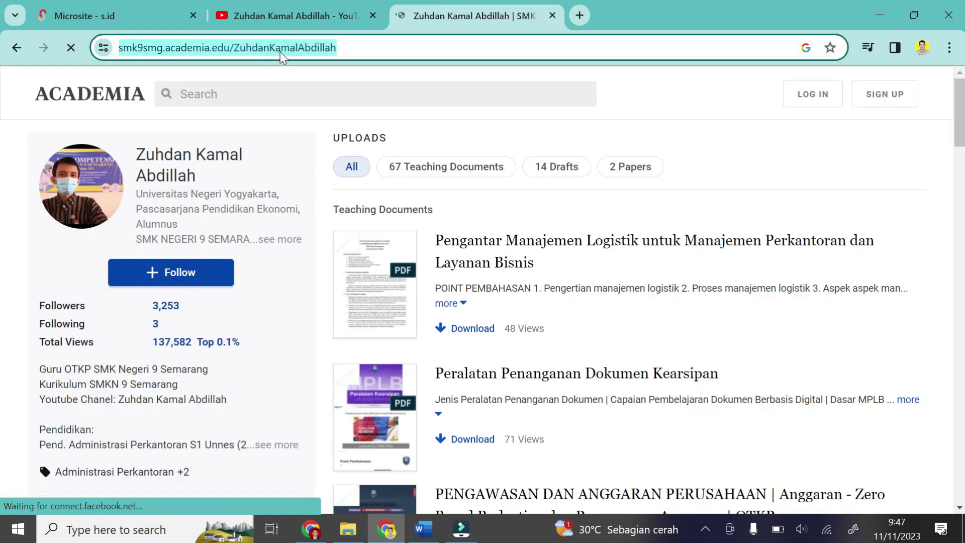
click(130, 16)
click(249, 382)
key(ctrl+a)
key(ctrl+v)
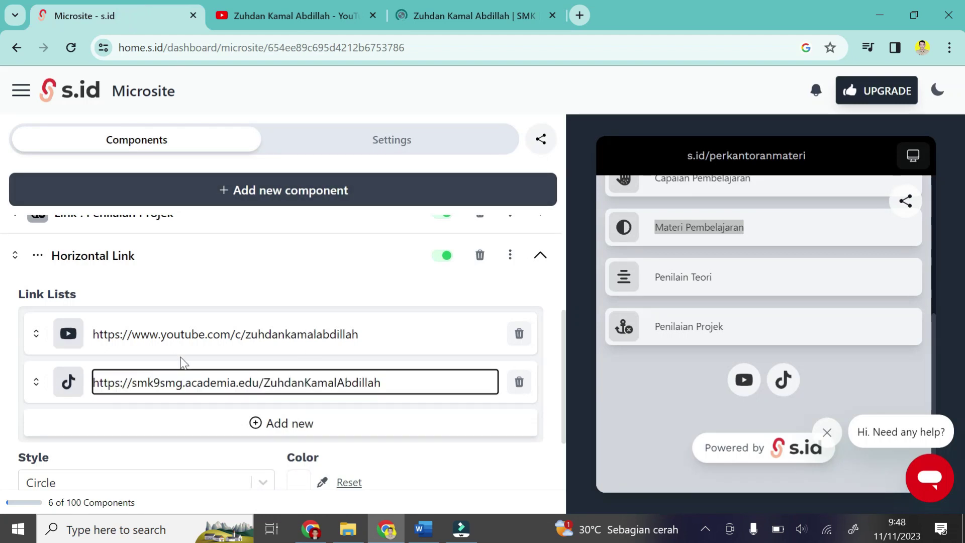
Give the TikTok entry in the Horizontal Link the globe icon and close the icon chooser.
click(69, 382)
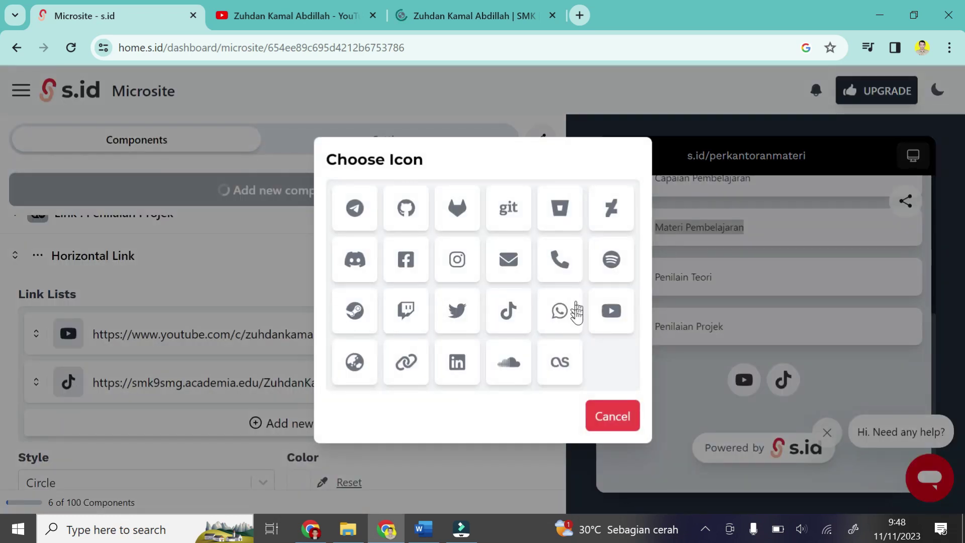
click(363, 353)
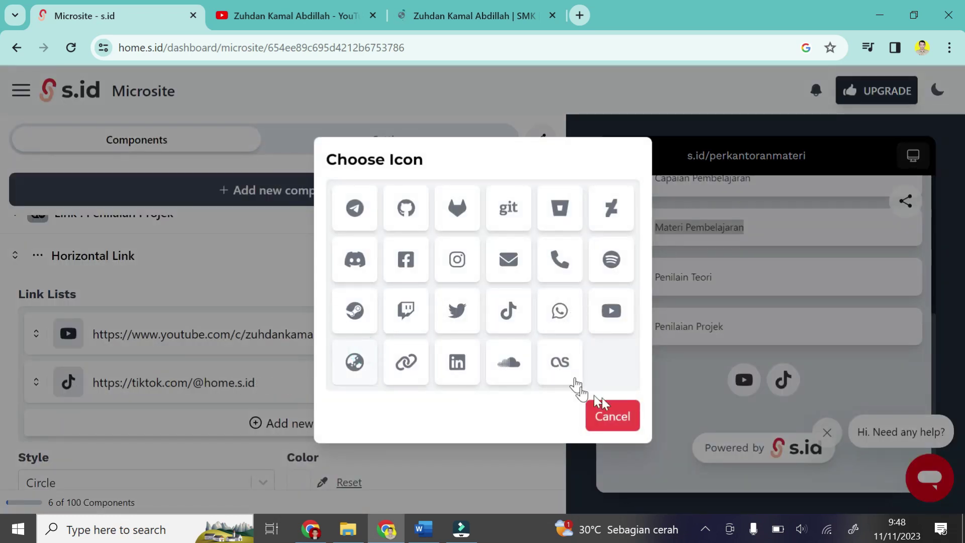
click(617, 417)
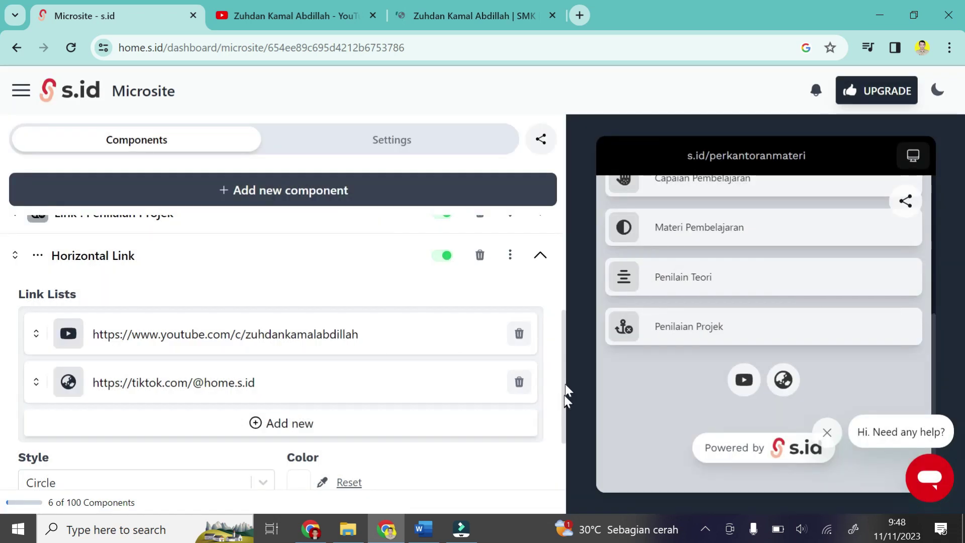
Check the finished component list and preview from the top and open the published microsite s.id/perkantoranmateri.
drag(564, 396, 564, 253)
drag(933, 322, 960, 122)
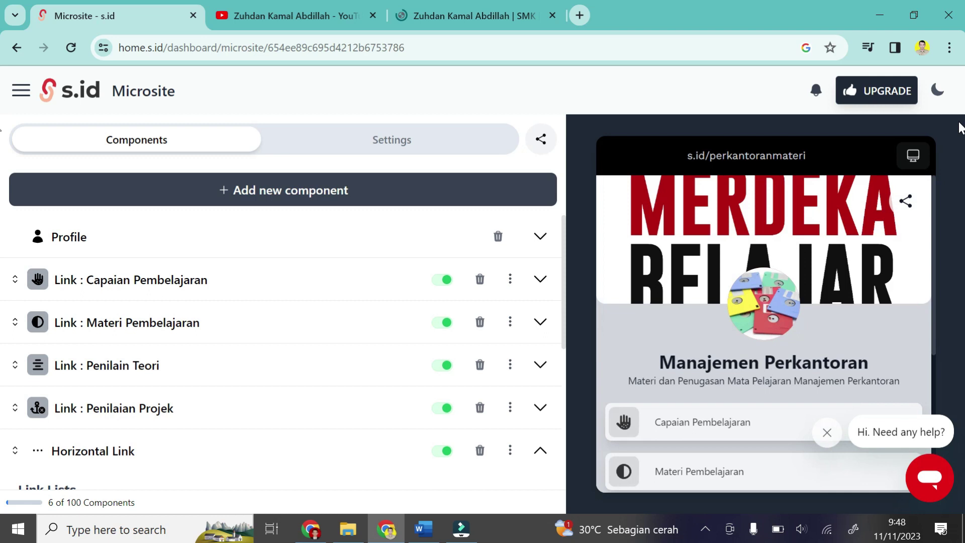
right_click(768, 156)
click(727, 163)
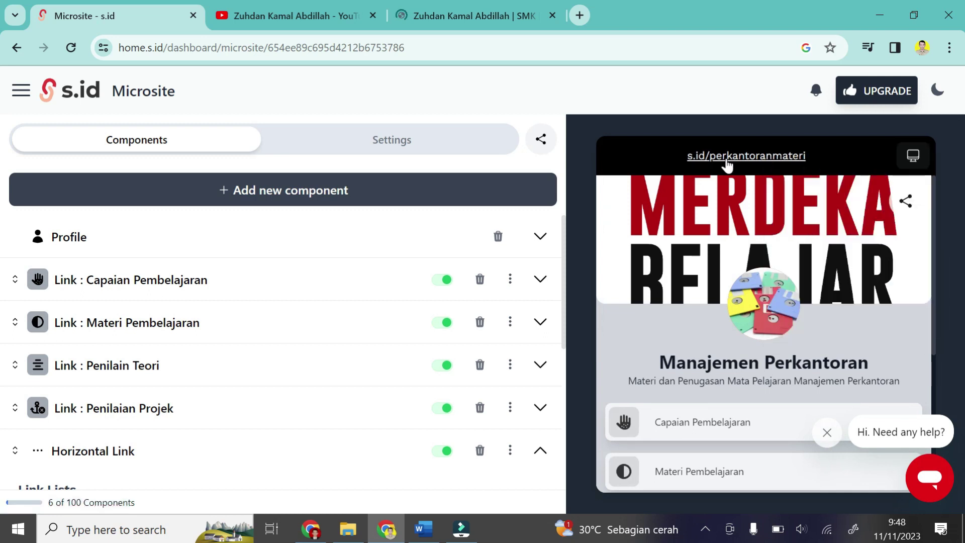
click(724, 159)
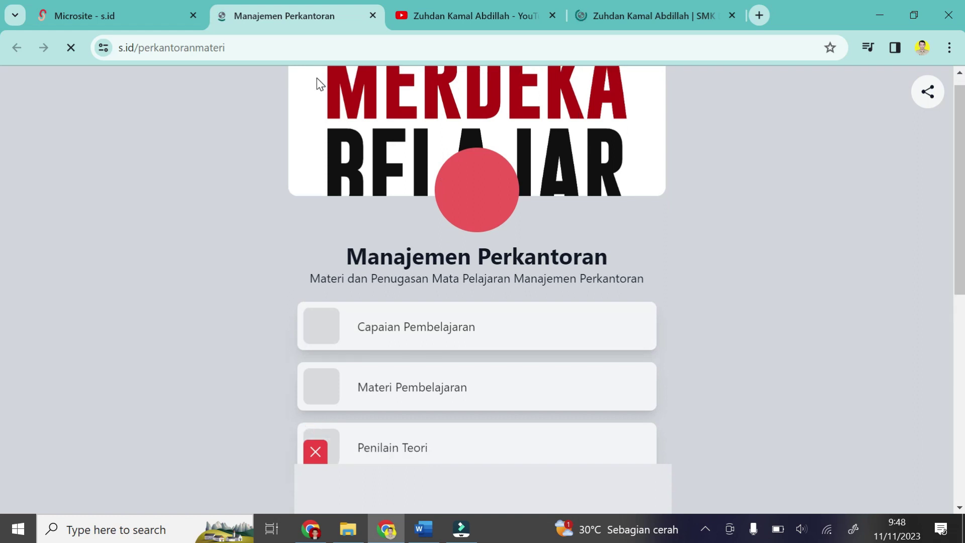
Look through the published microsite, test its Capaian Pembelajaran link and return to the microsite page.
scroll(316, 77, down, 1)
scroll(479, 114, down, 1)
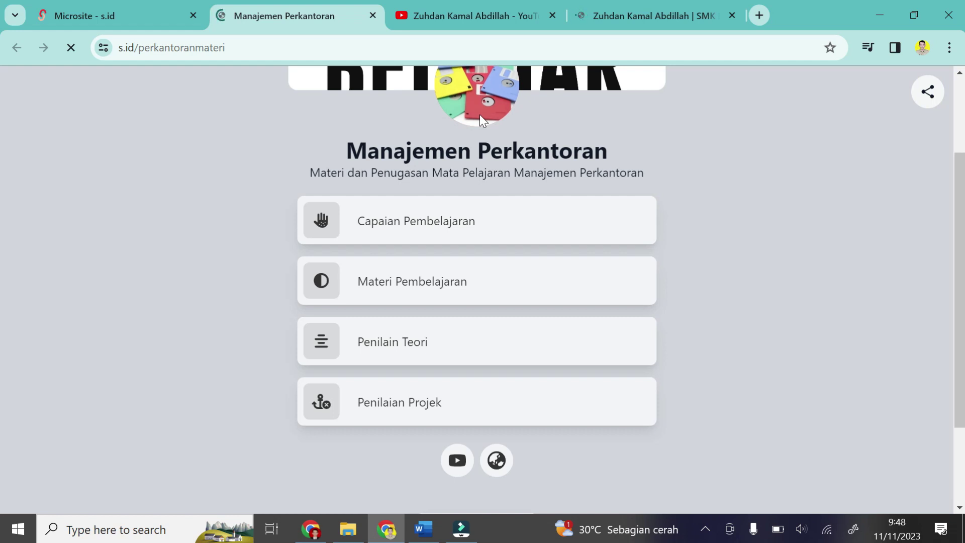
scroll(480, 114, up, 2)
scroll(479, 115, down, 2)
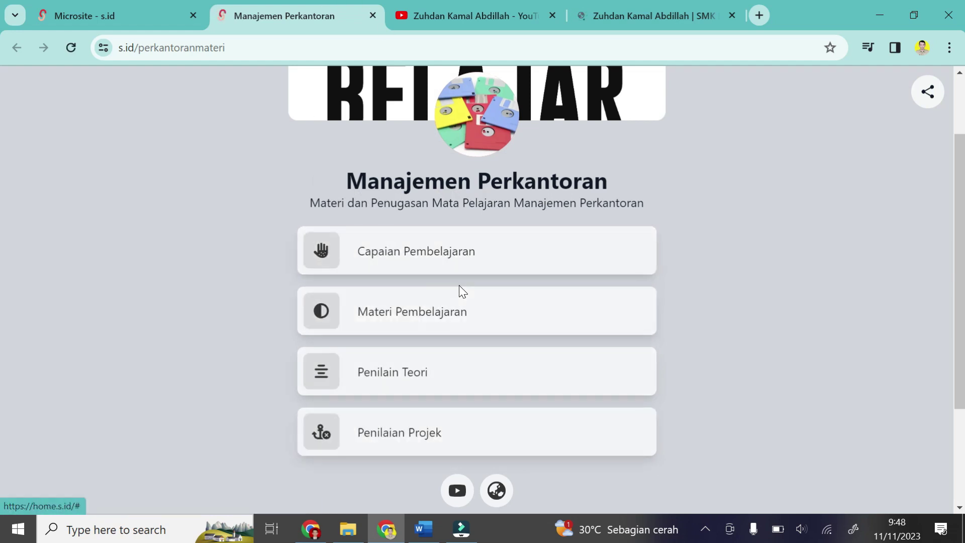
scroll(404, 201, down, 1)
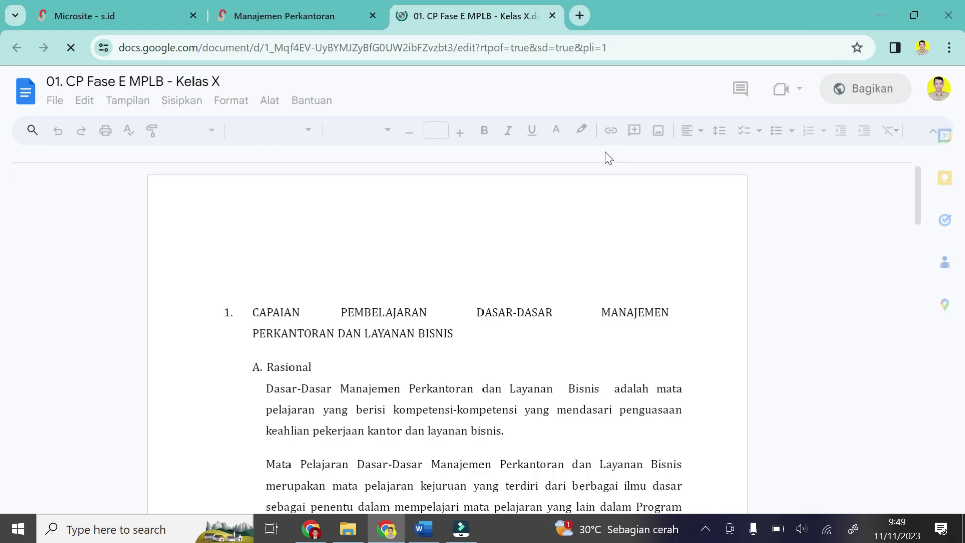
click(312, 16)
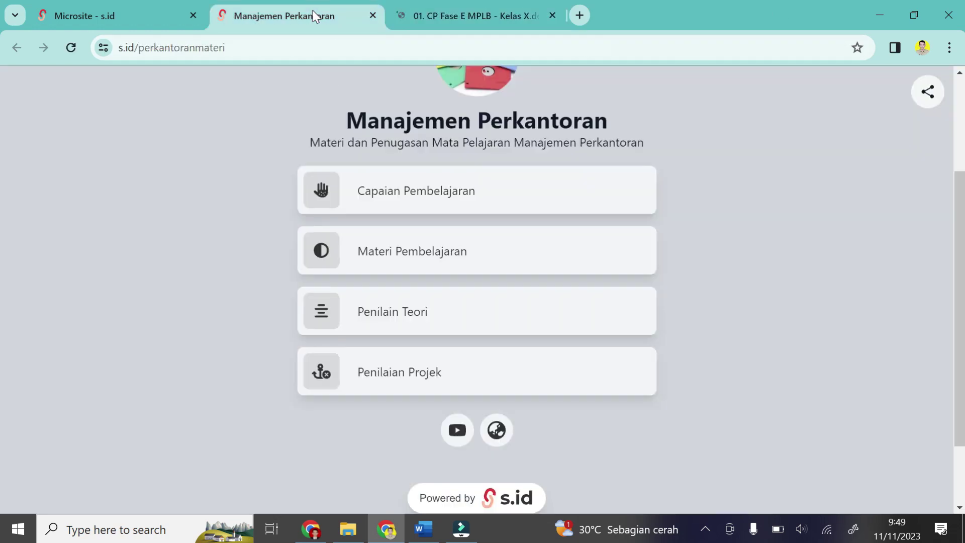
Test the Materi Pembelajaran link and close the tabs opened by the tested links.
click(426, 258)
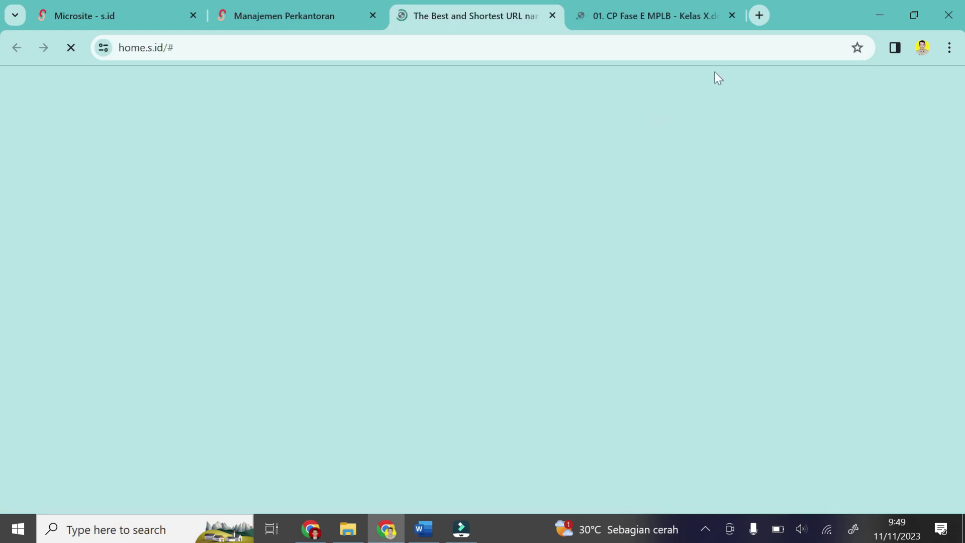
click(732, 16)
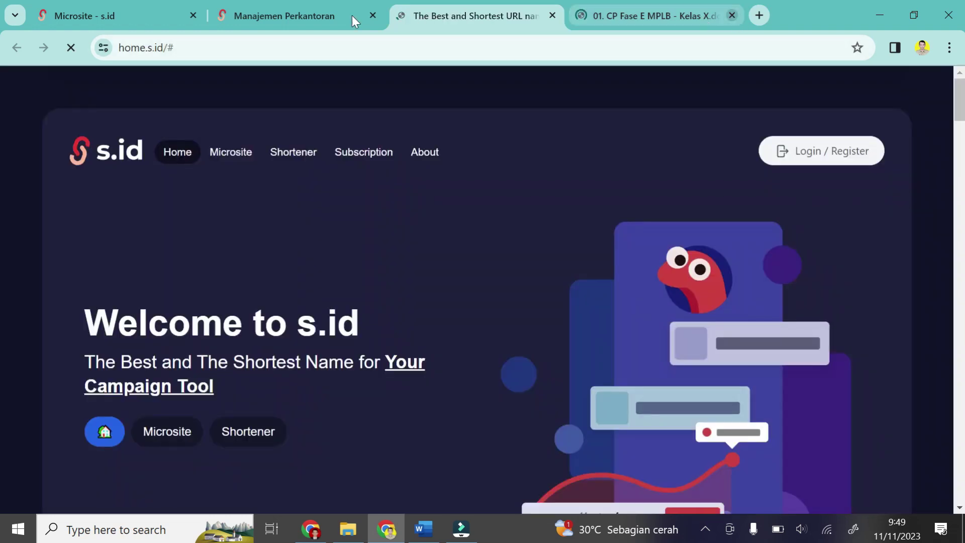
click(325, 14)
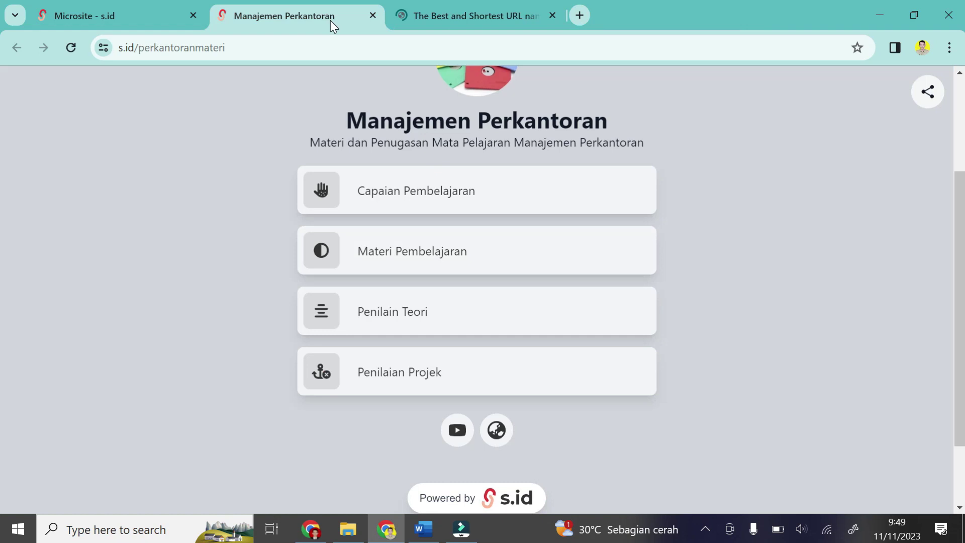
click(553, 16)
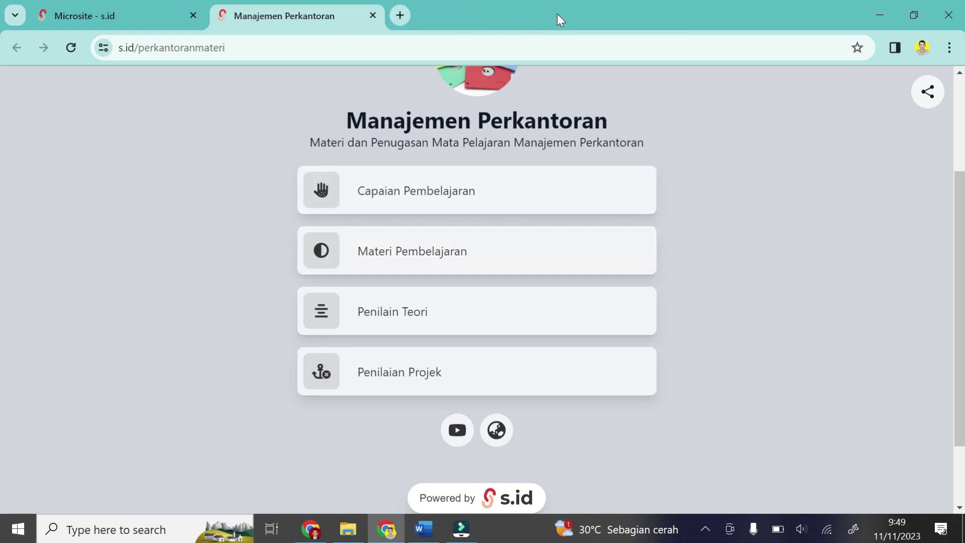
Test the Penilain Teori and Penilaian Projek links, closing each opened tab.
click(495, 320)
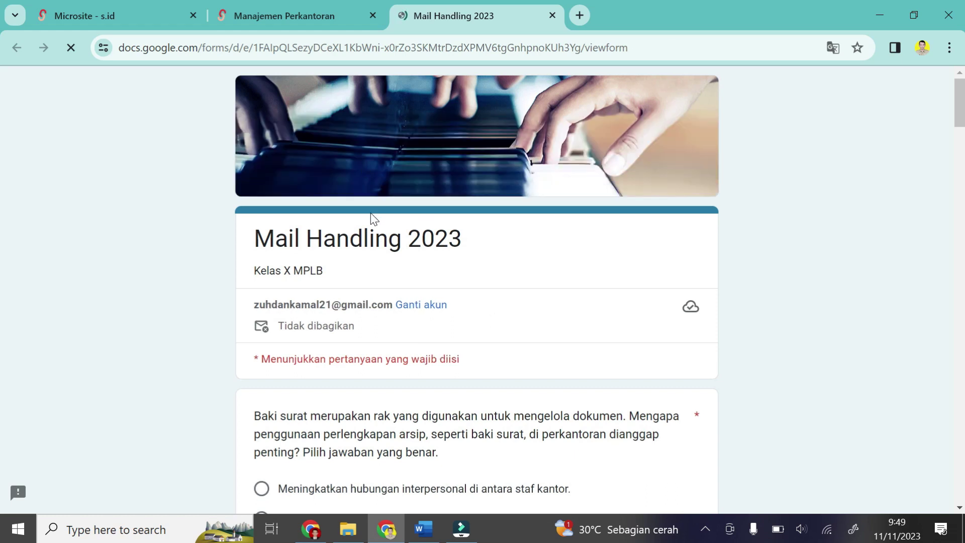
click(551, 16)
click(441, 365)
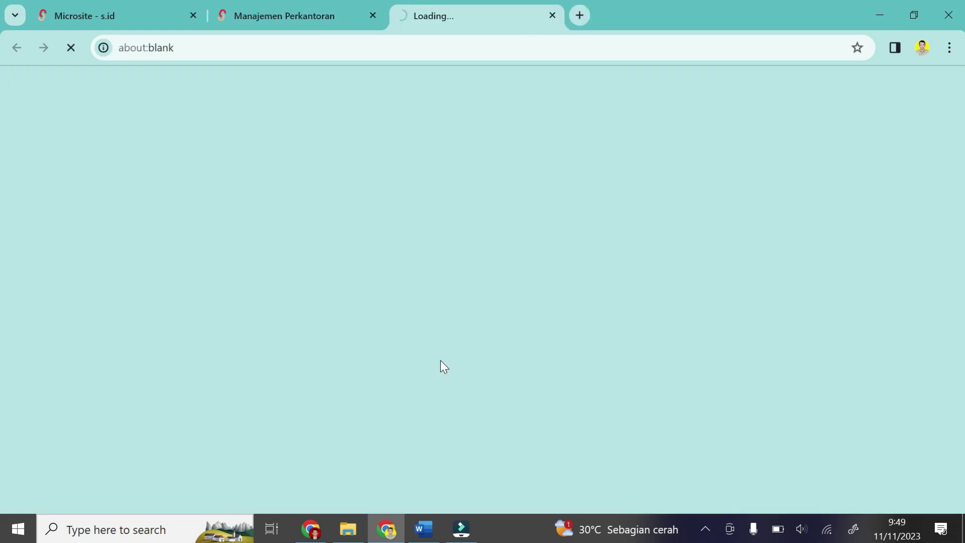
click(553, 16)
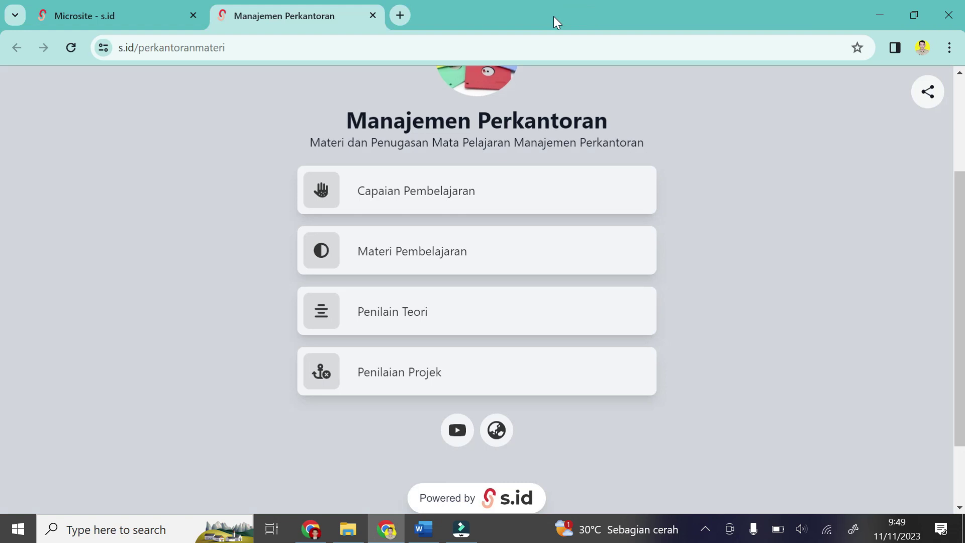
Review the published microsite's banner, profile and link list once more.
scroll(310, 98, up, 3)
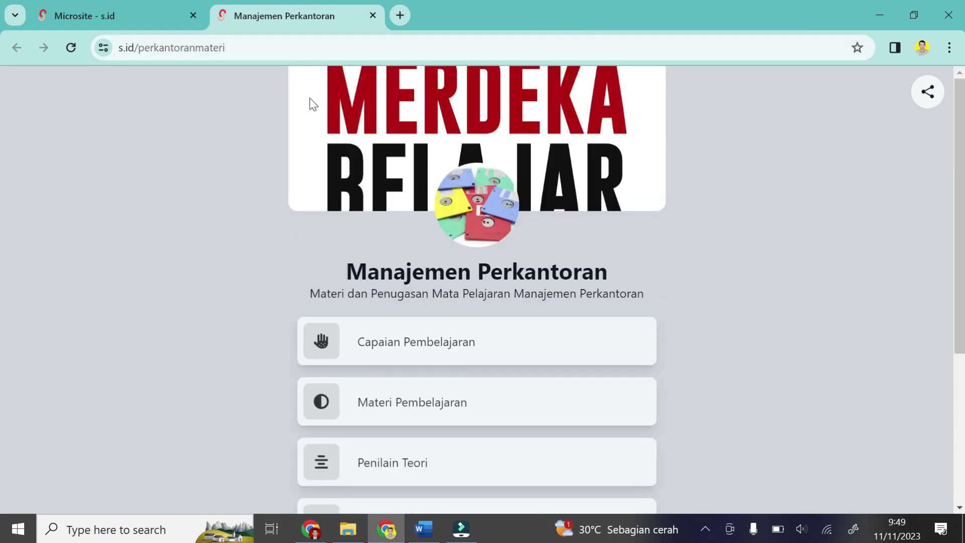
scroll(310, 98, down, 1)
scroll(310, 98, up, 1)
scroll(310, 98, down, 2)
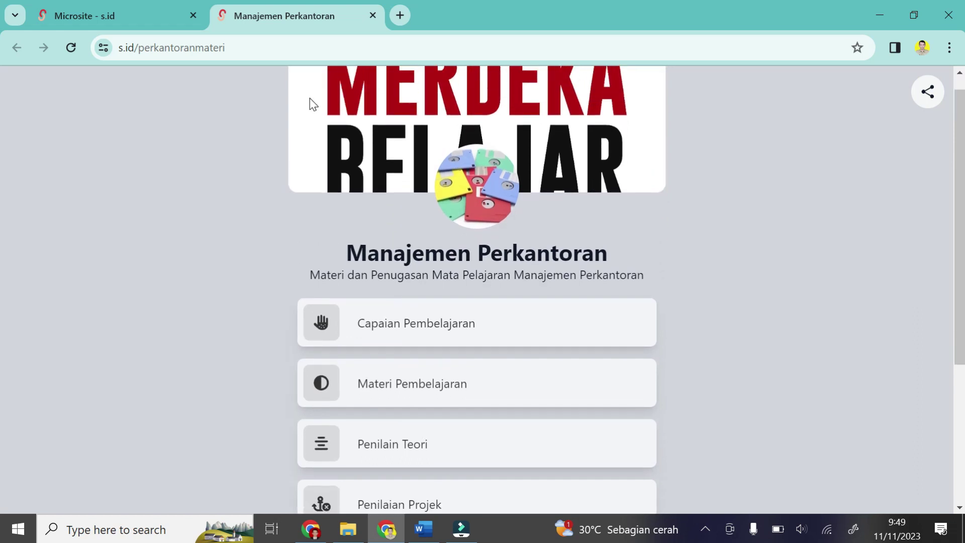
scroll(310, 98, up, 1)
scroll(310, 98, up, 2)
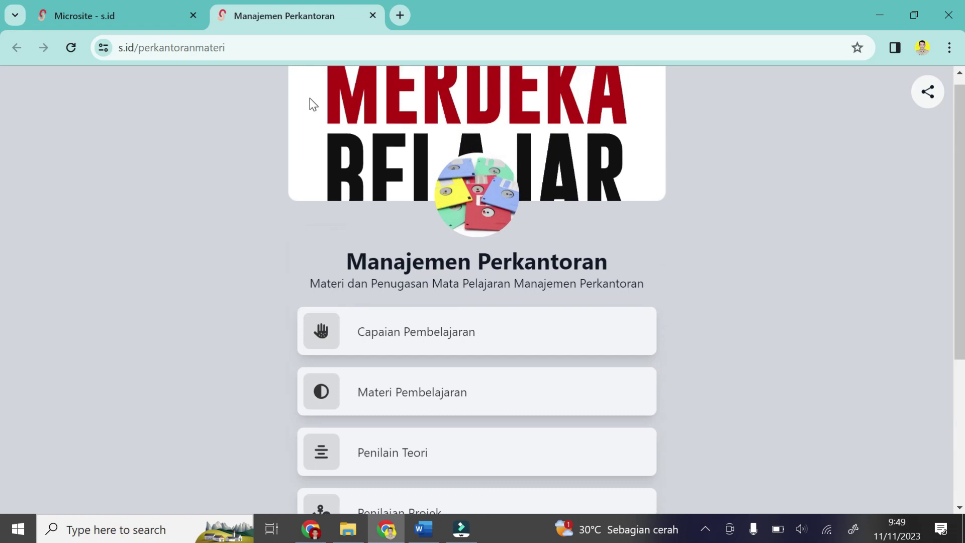